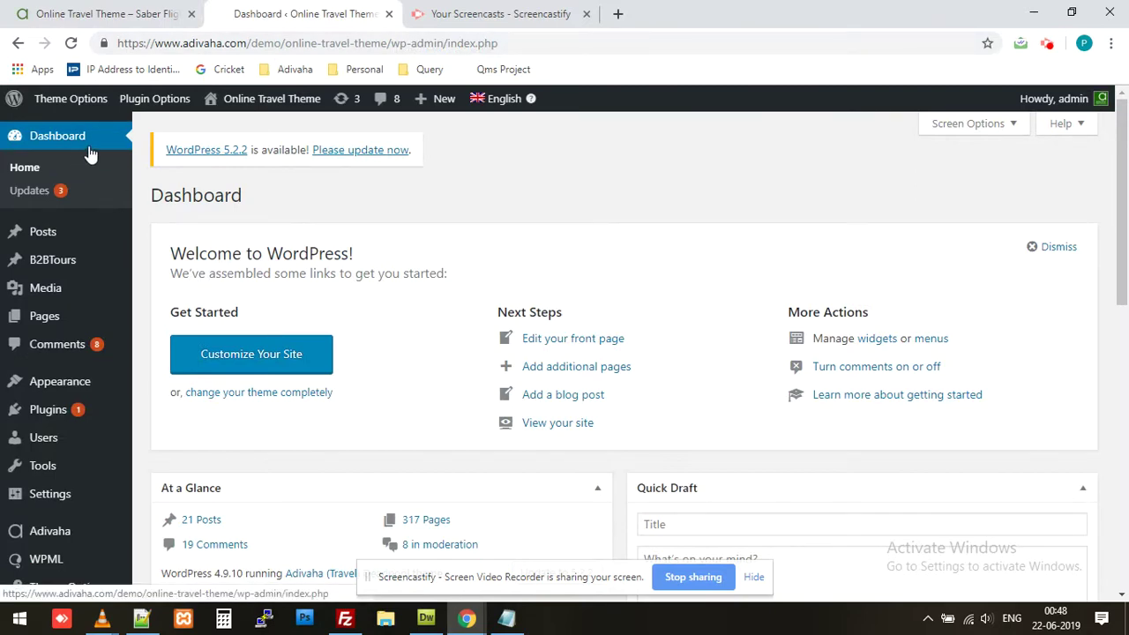
Step: Switch to the second browser tab with the WordPress admin Dashboard
click(585, 14)
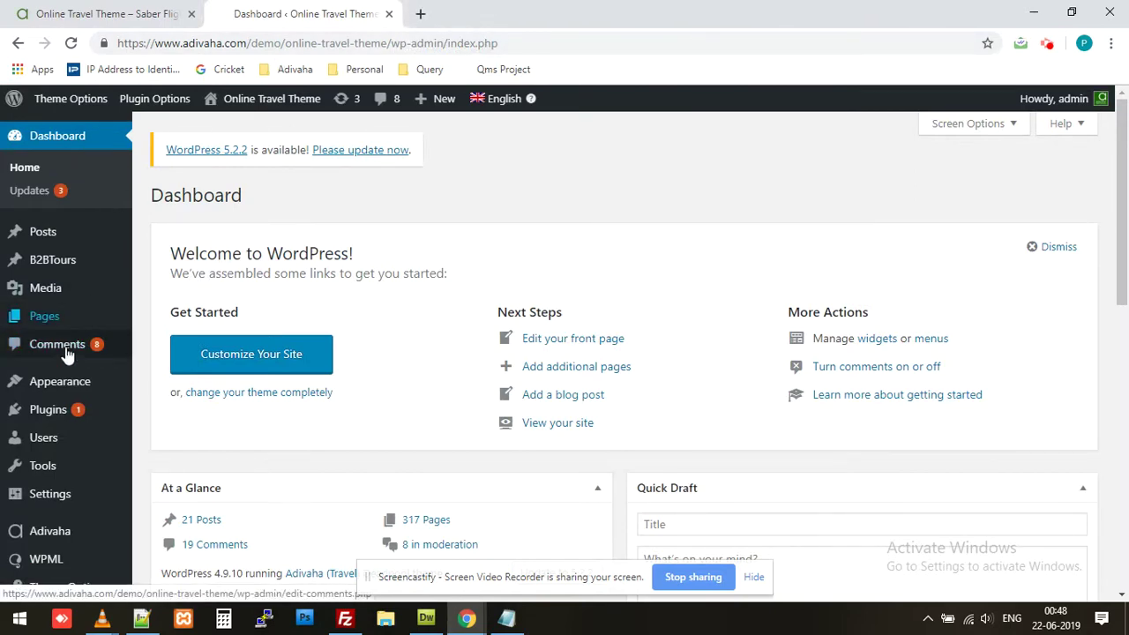
Step: Open Adivaha's Sabre Flight Booking settings and select the [adivaha_ADH_Sabre_Flight_Confirmation] shortcode
scroll(70, 390, down, 3)
click(51, 496)
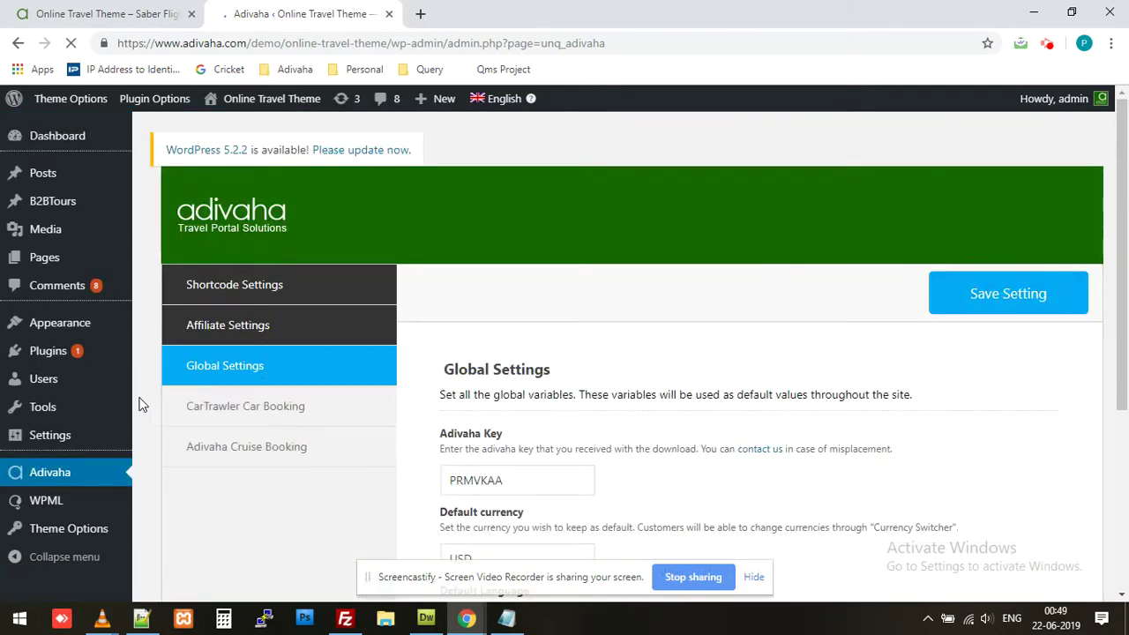
scroll(138, 405, down, 7)
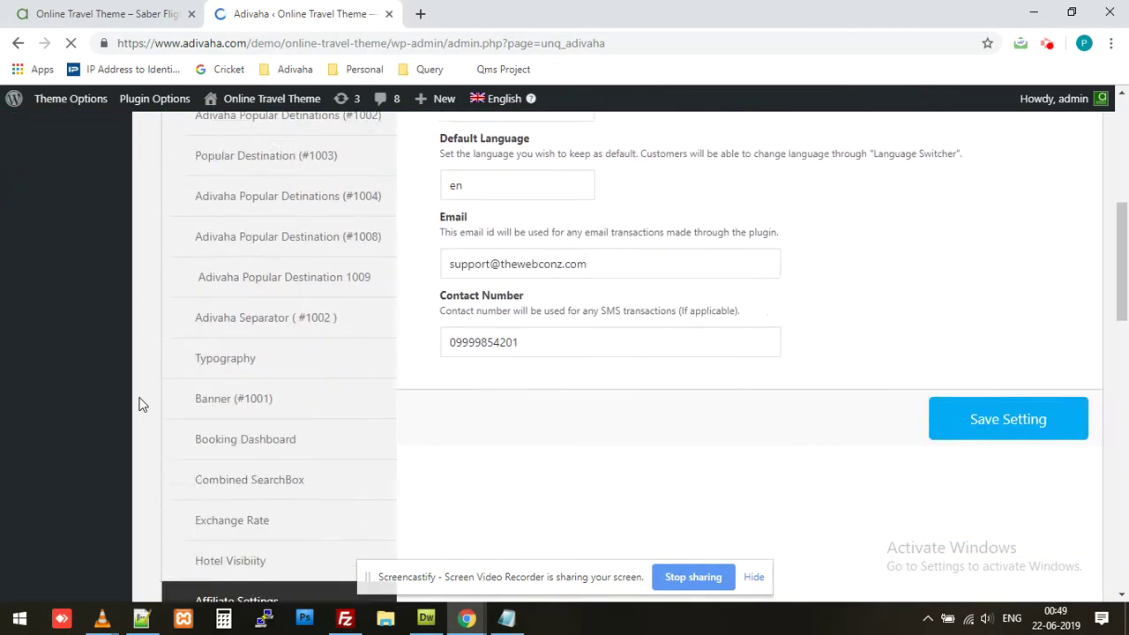
scroll(139, 404, down, 3)
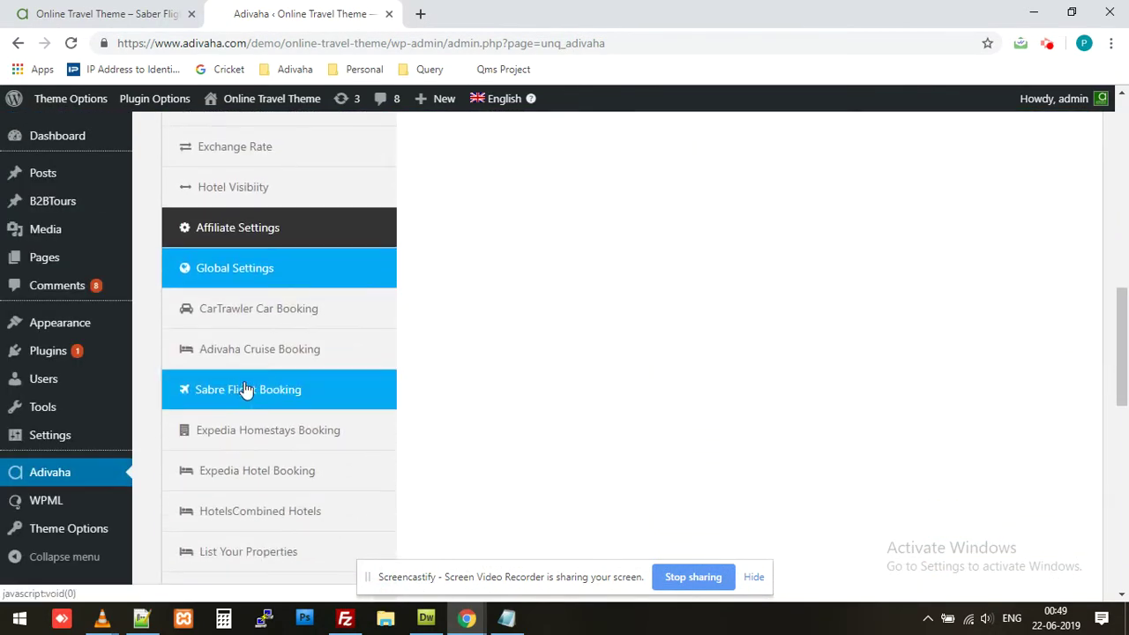
click(245, 389)
scroll(444, 403, up, 6)
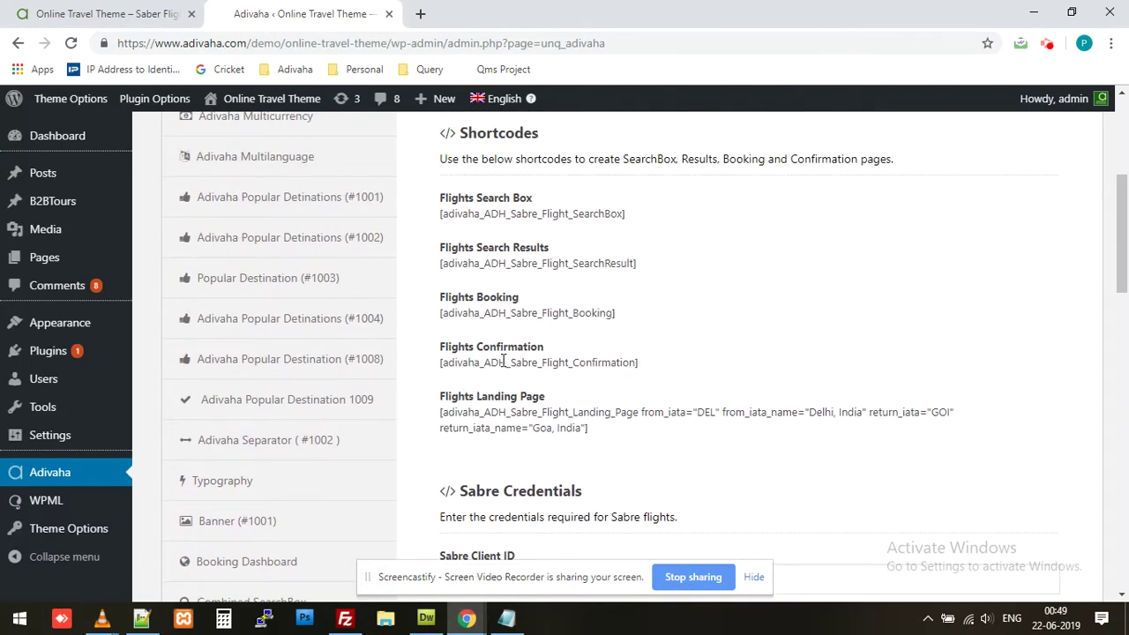
triple_click(514, 359)
Step: Copy the Flights Confirmation shortcode and start a new WordPress page
right_click(537, 366)
click(539, 371)
mouse_move(441, 98)
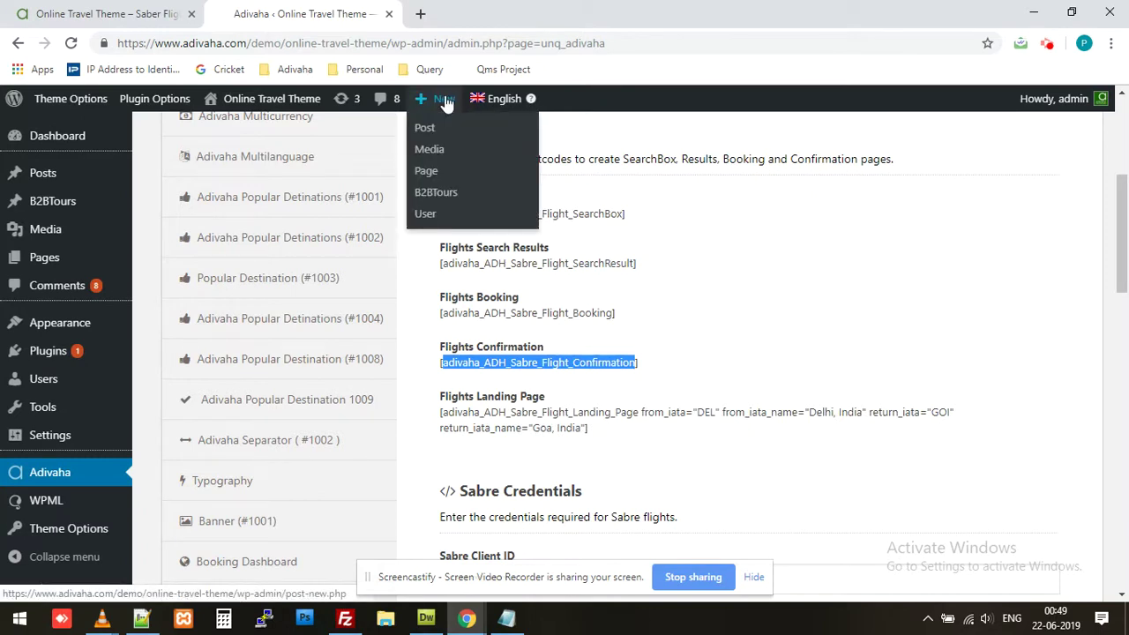
click(429, 172)
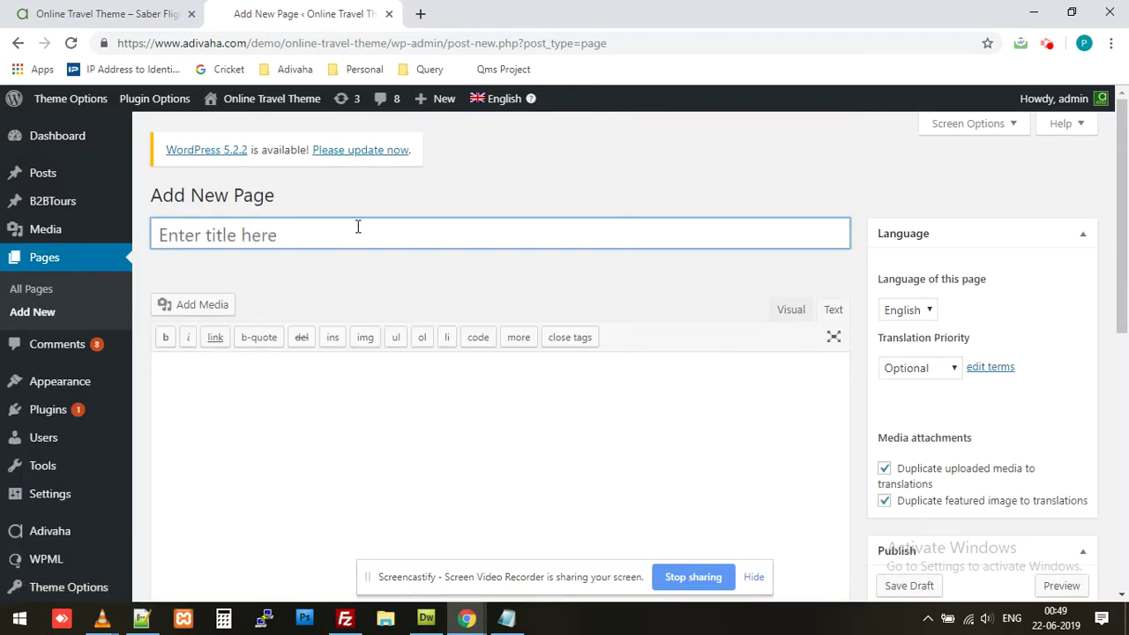
Step: Title the page 'Sabre Flights Confirmation - WWW', paste the shortcode with its bracket, and publish
click(357, 227)
text(Sab)
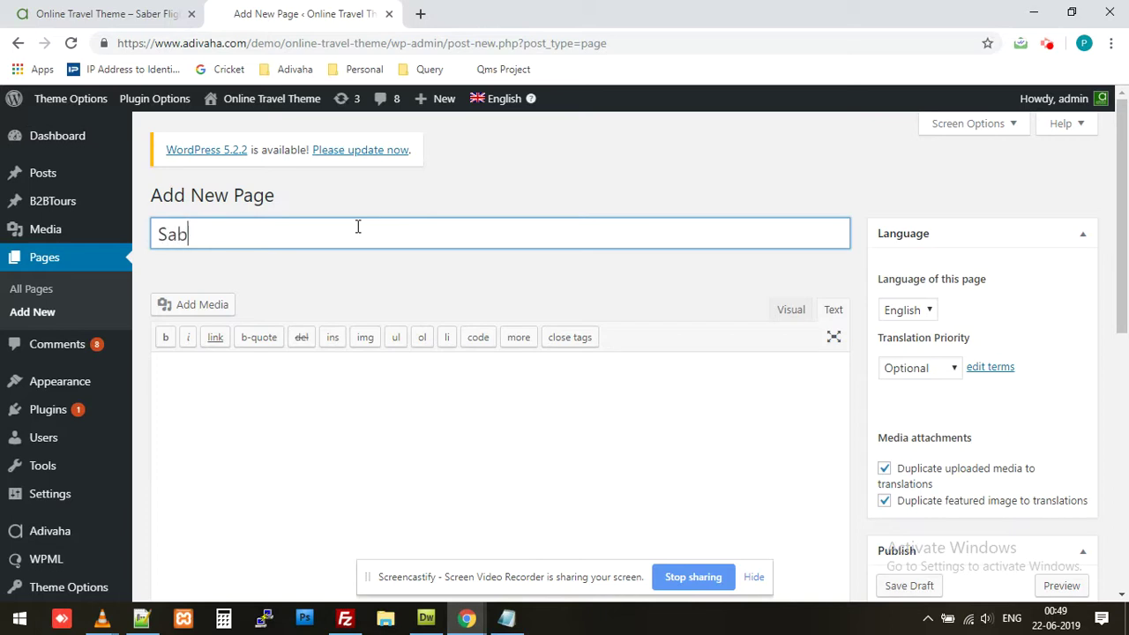
text(re Confirmation)
text(Flights )
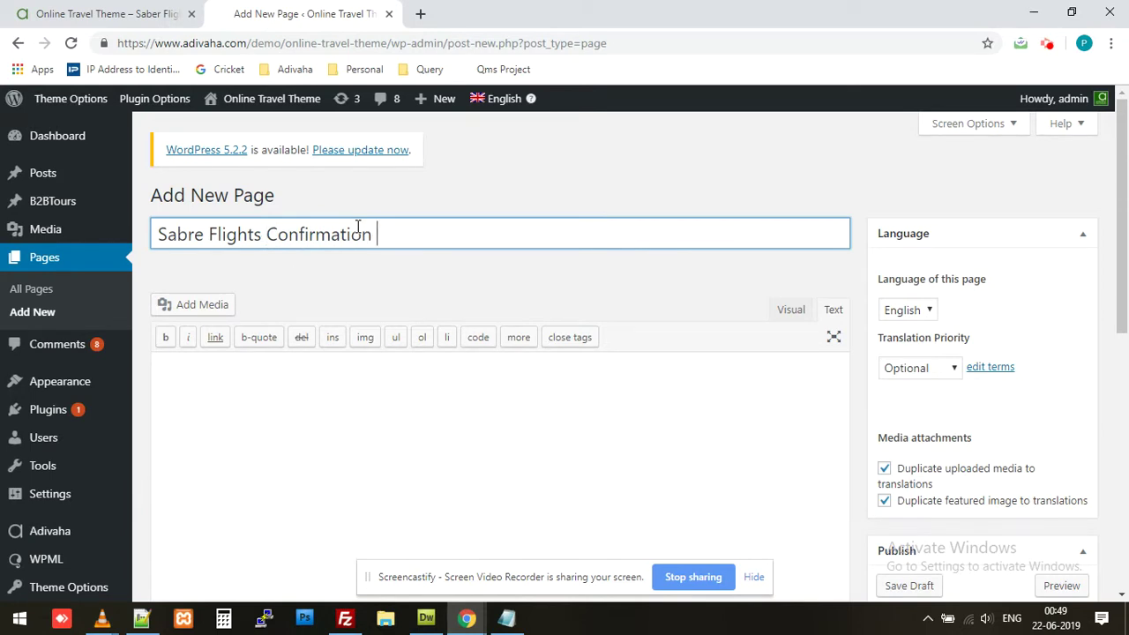
text( - WWW)
click(294, 363)
key(ctrl+v)
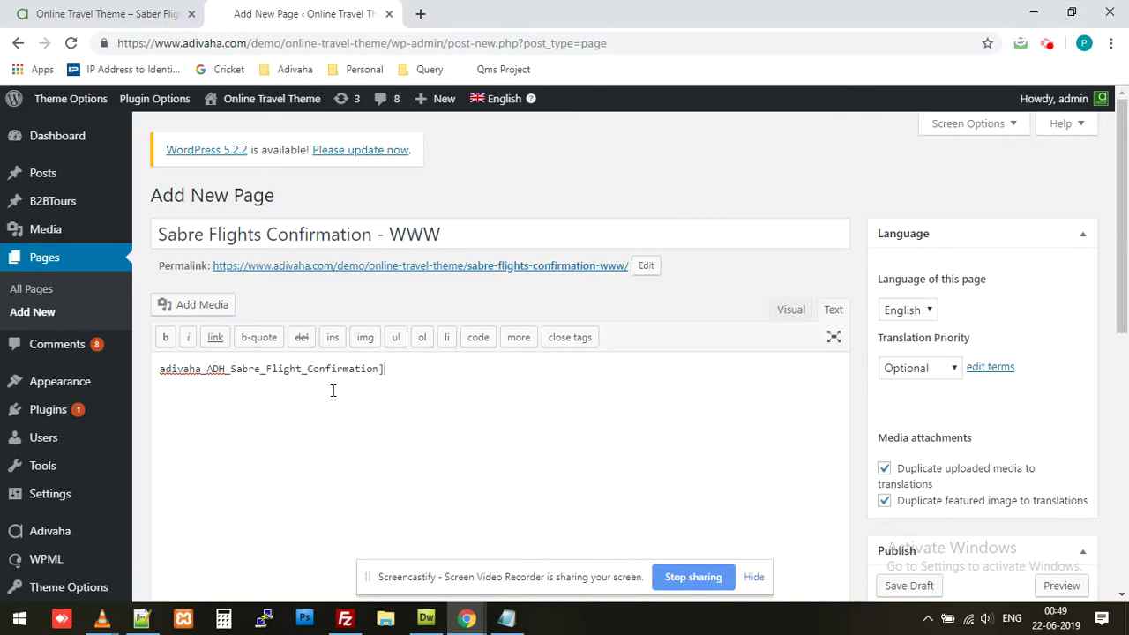
text([)
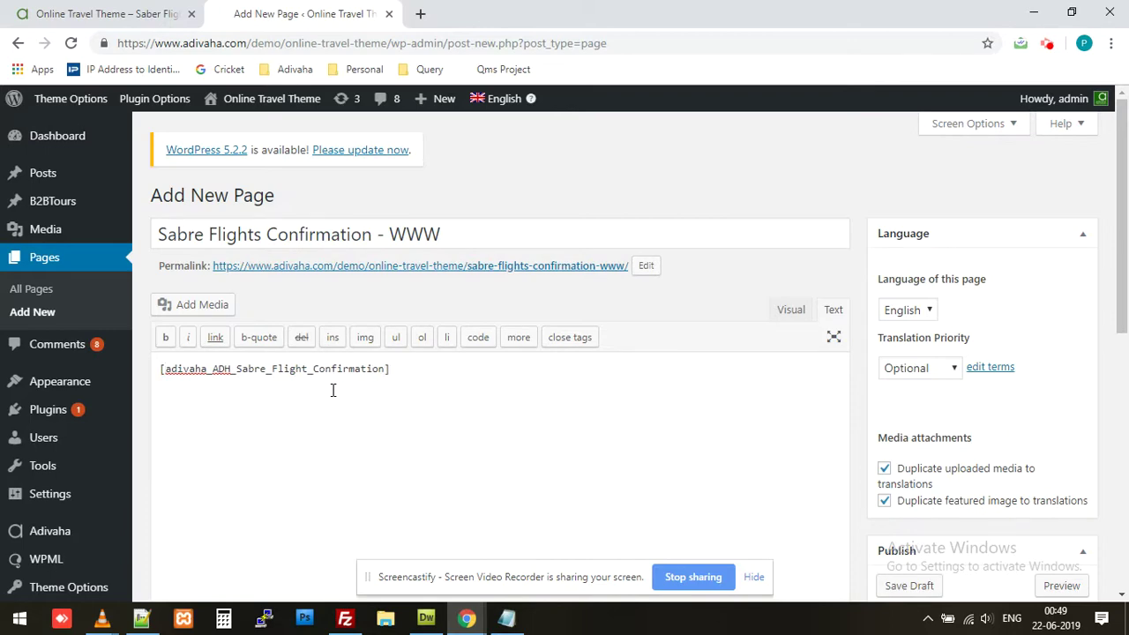
scroll(970, 458, down, 3)
click(1061, 461)
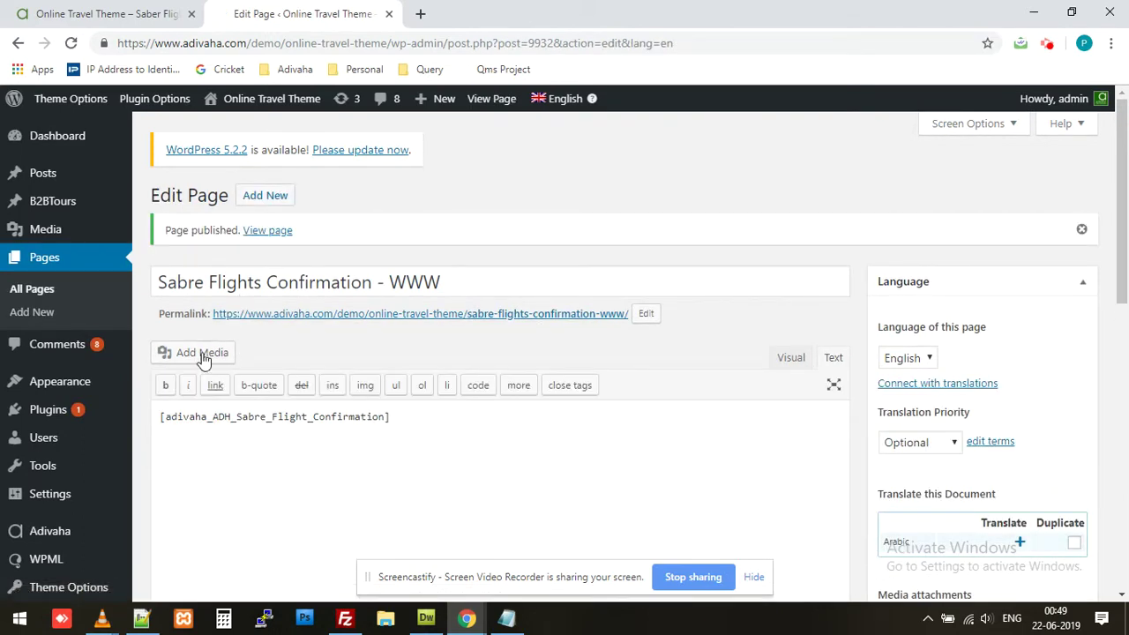
click(79, 530)
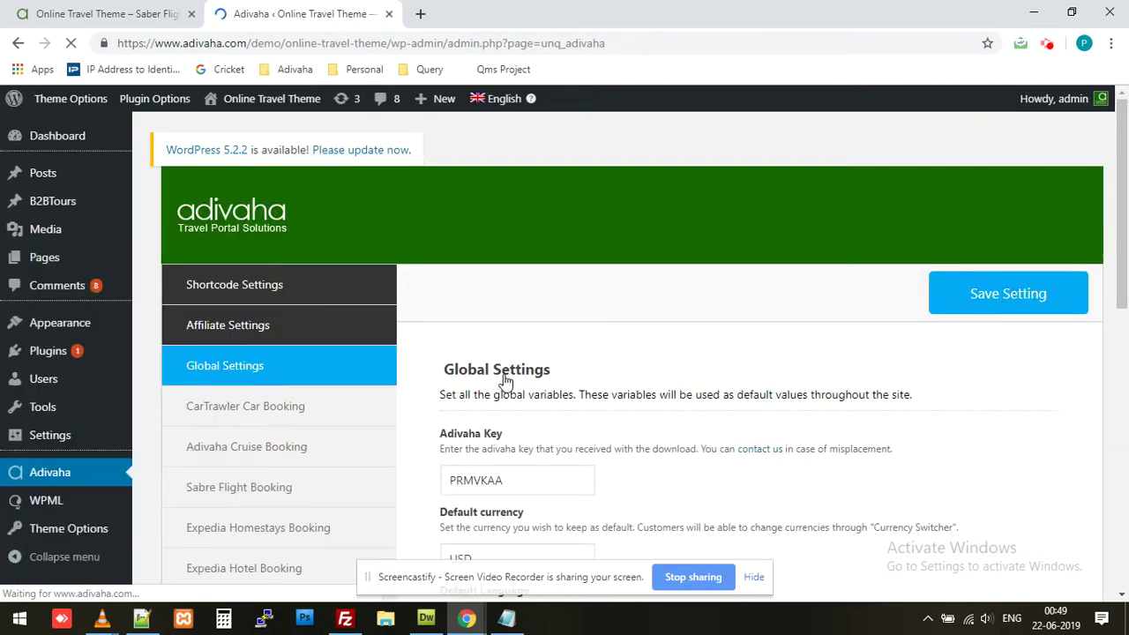
Step: In Sabre Flight Booking, set Flight Confirmation Page to 'Sabre Flights Confirmation - WWW'
scroll(436, 394, down, 9)
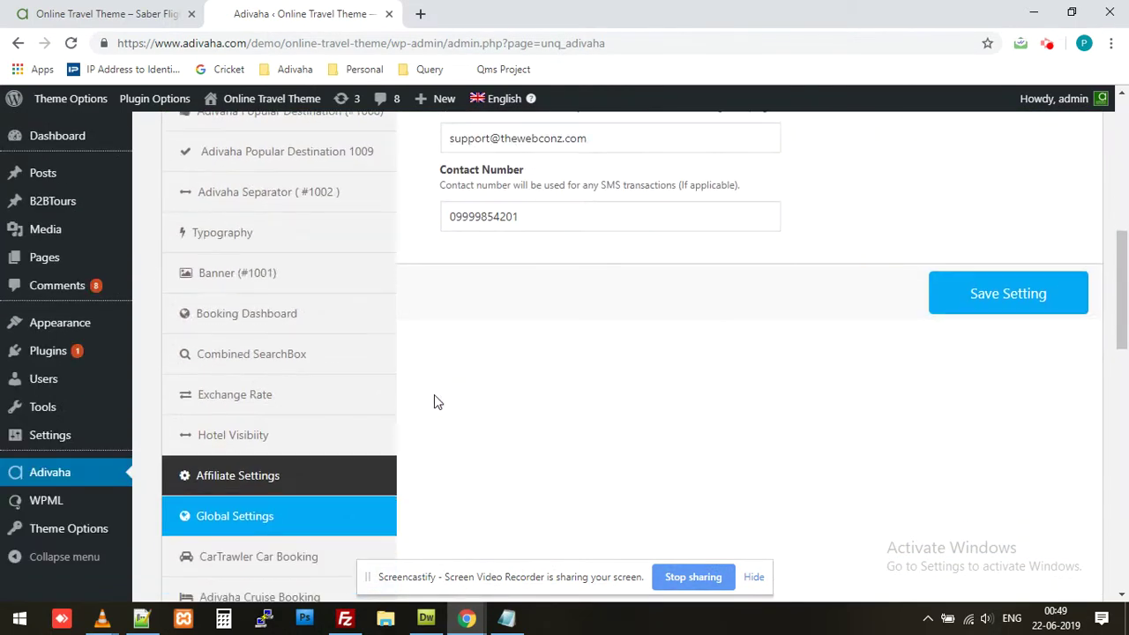
click(303, 391)
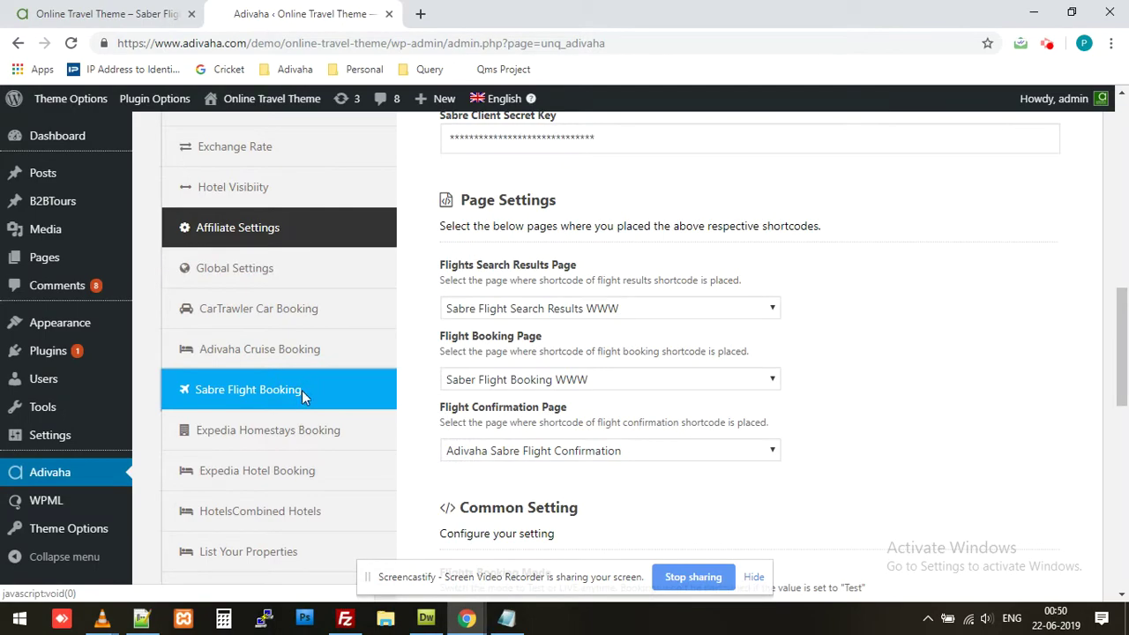
scroll(475, 355, up, 3)
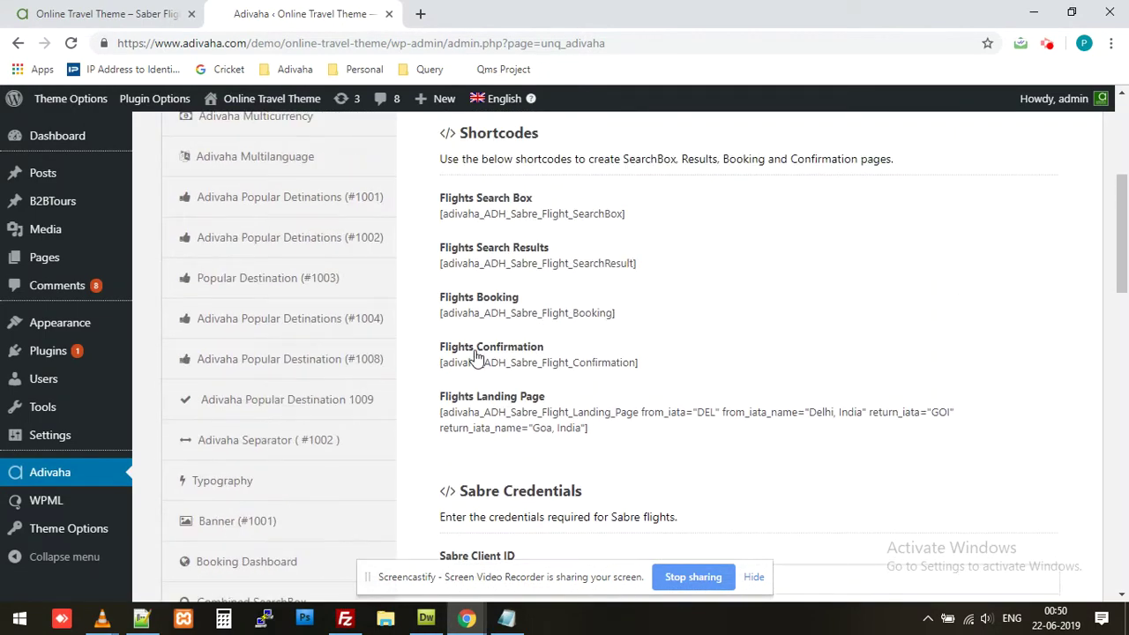
scroll(475, 356, down, 4)
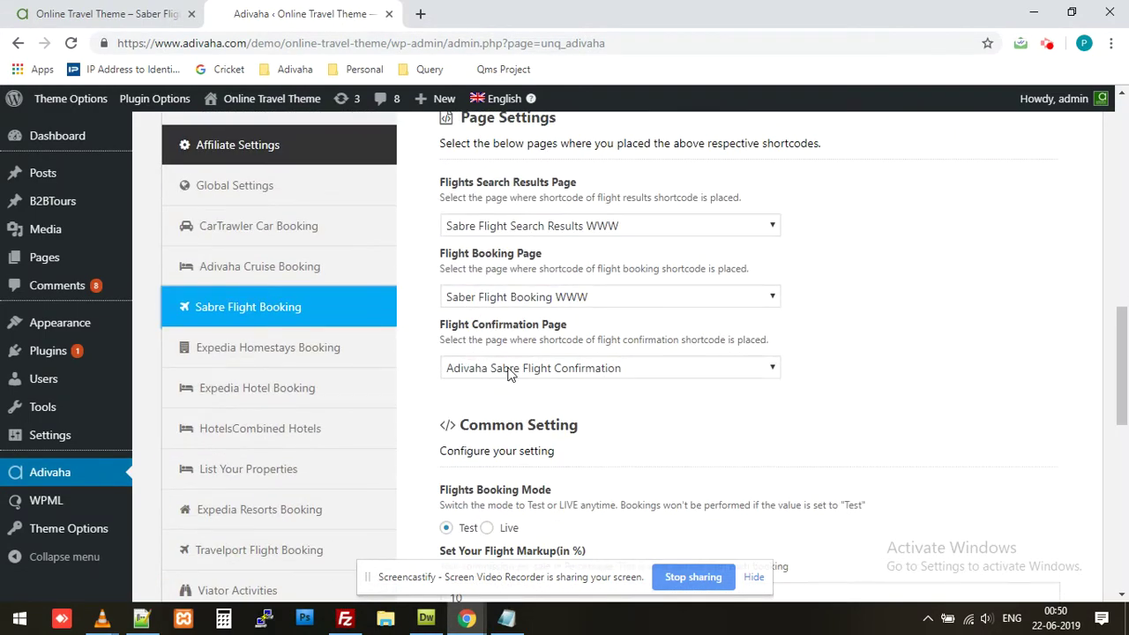
click(509, 369)
scroll(515, 269, down, 6)
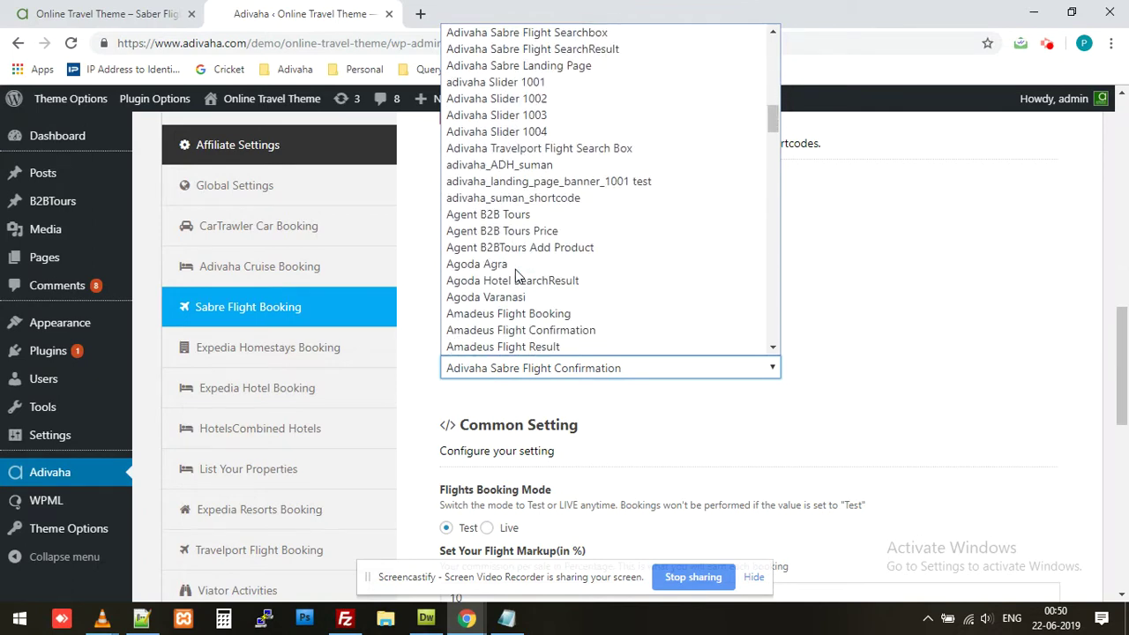
scroll(517, 275, down, 6)
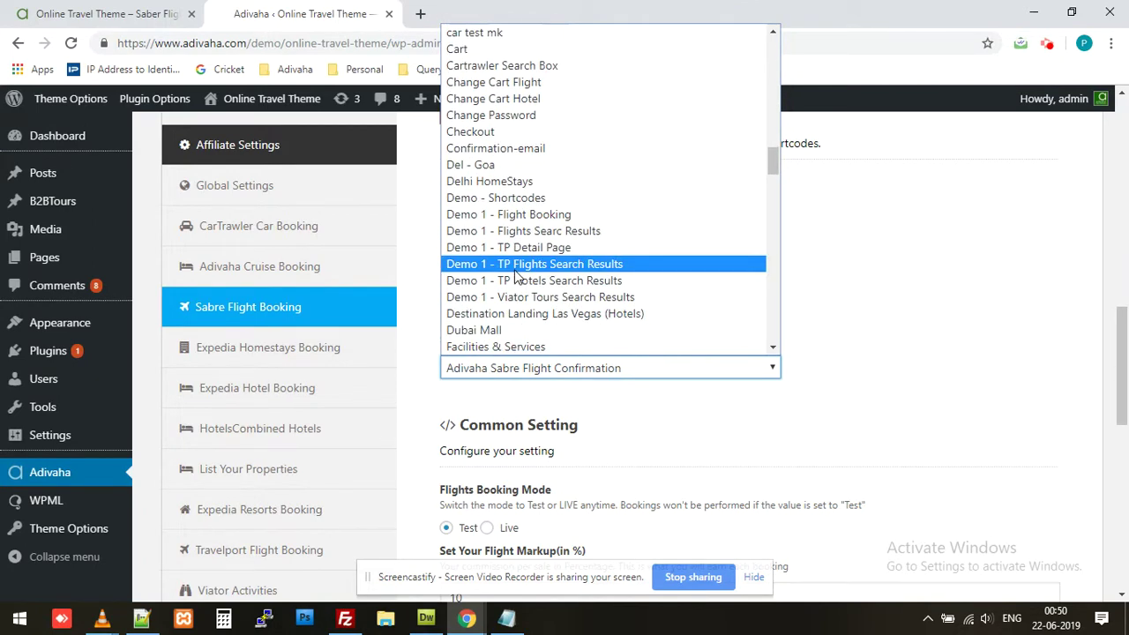
scroll(517, 275, down, 6)
scroll(516, 274, down, 2)
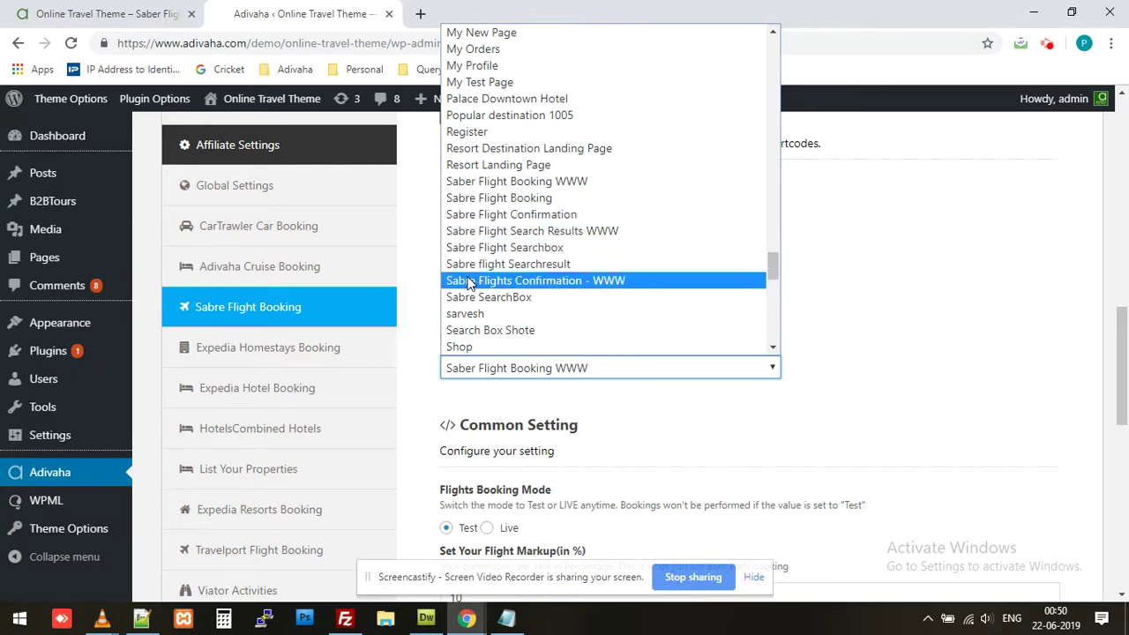
click(529, 280)
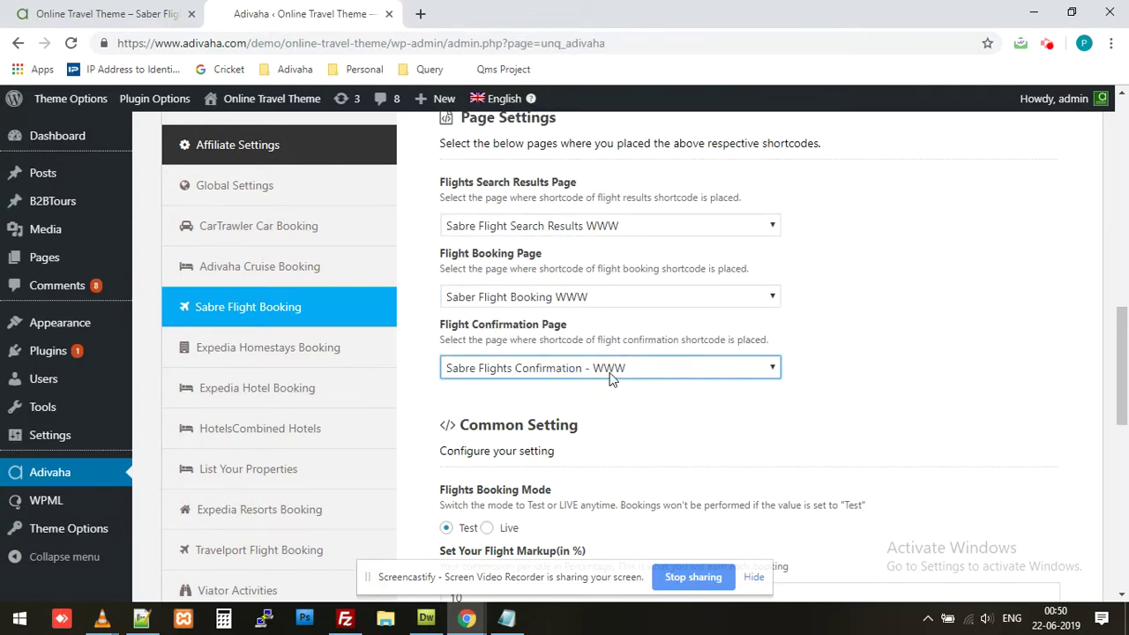
Step: Save the Sabre flight settings and return to the front-end booking page
scroll(1021, 373, down, 7)
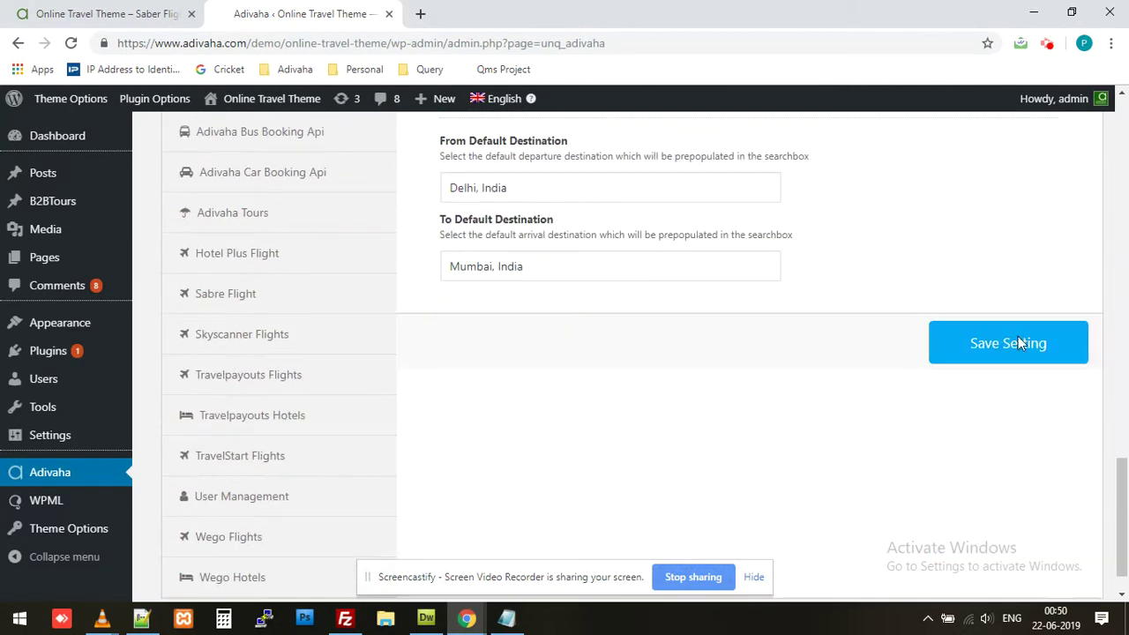
click(1018, 337)
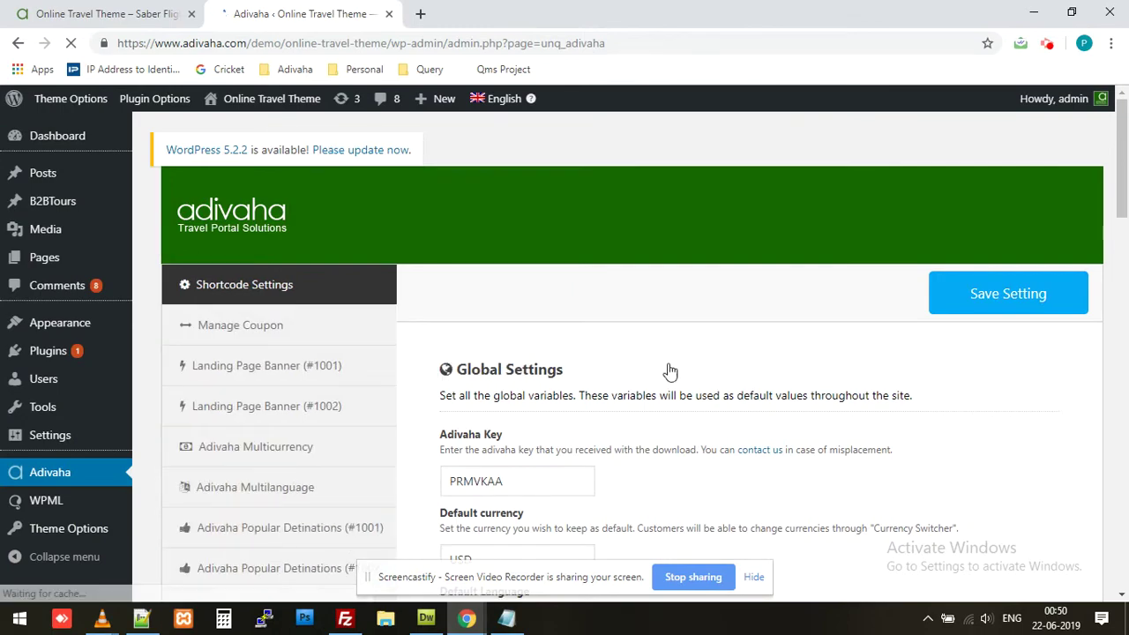
click(78, 12)
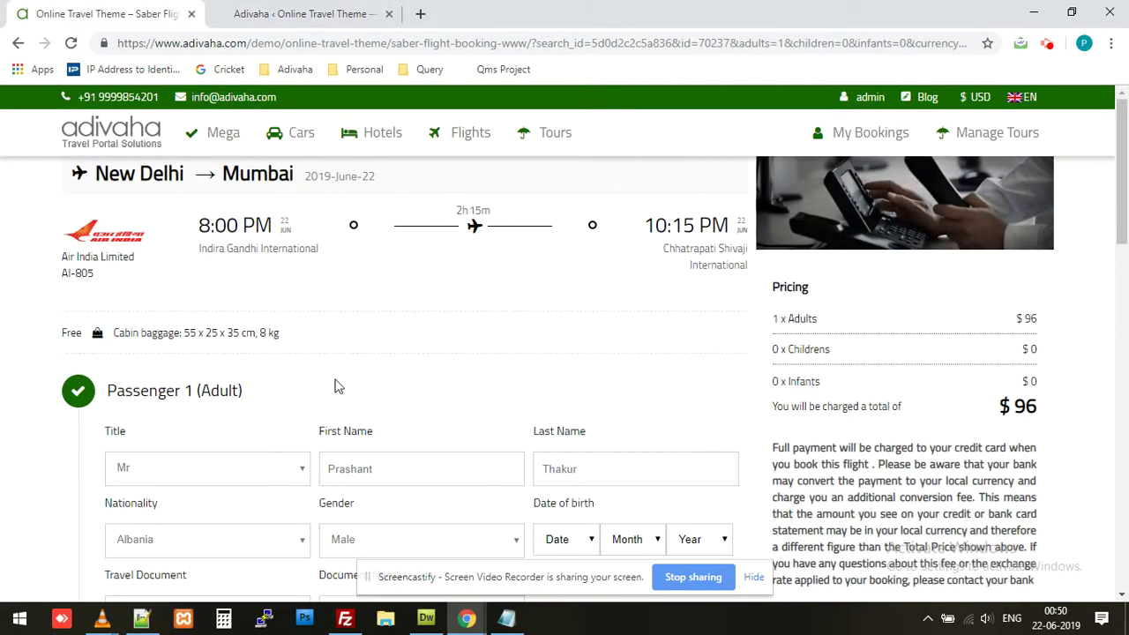
scroll(335, 383, down, 4)
scroll(311, 333, down, 8)
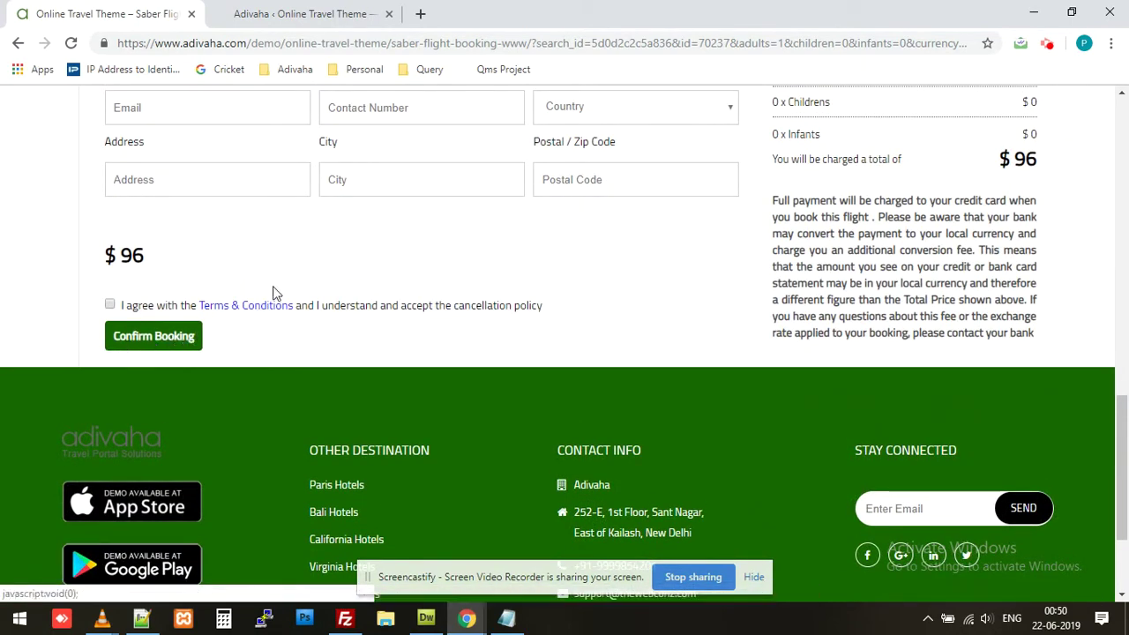
scroll(328, 294, up, 3)
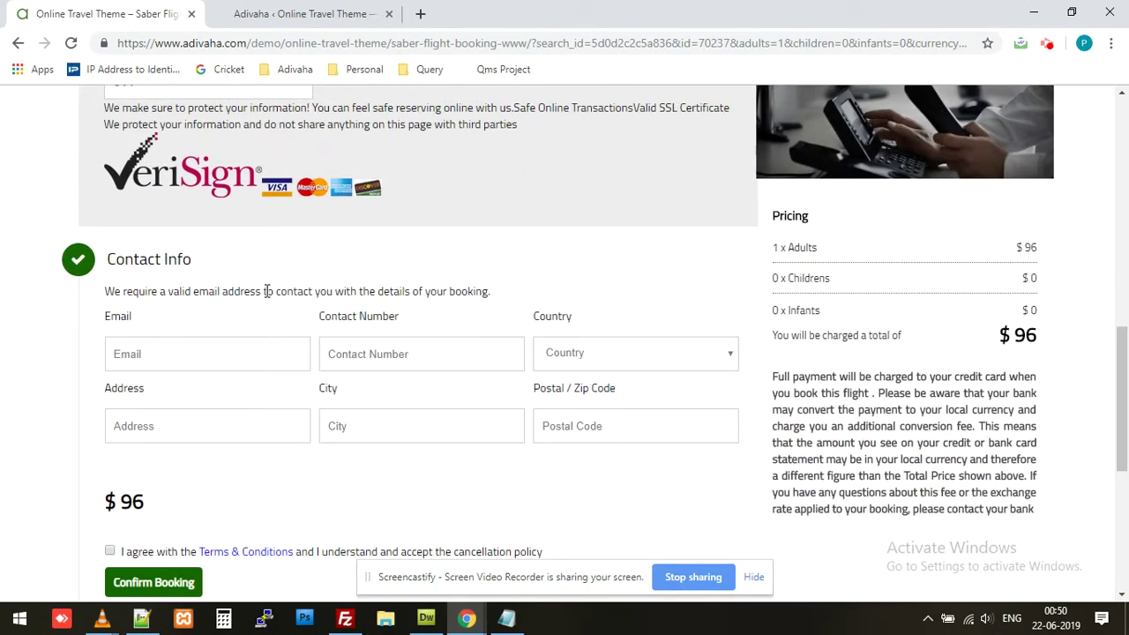
scroll(266, 291, up, 4)
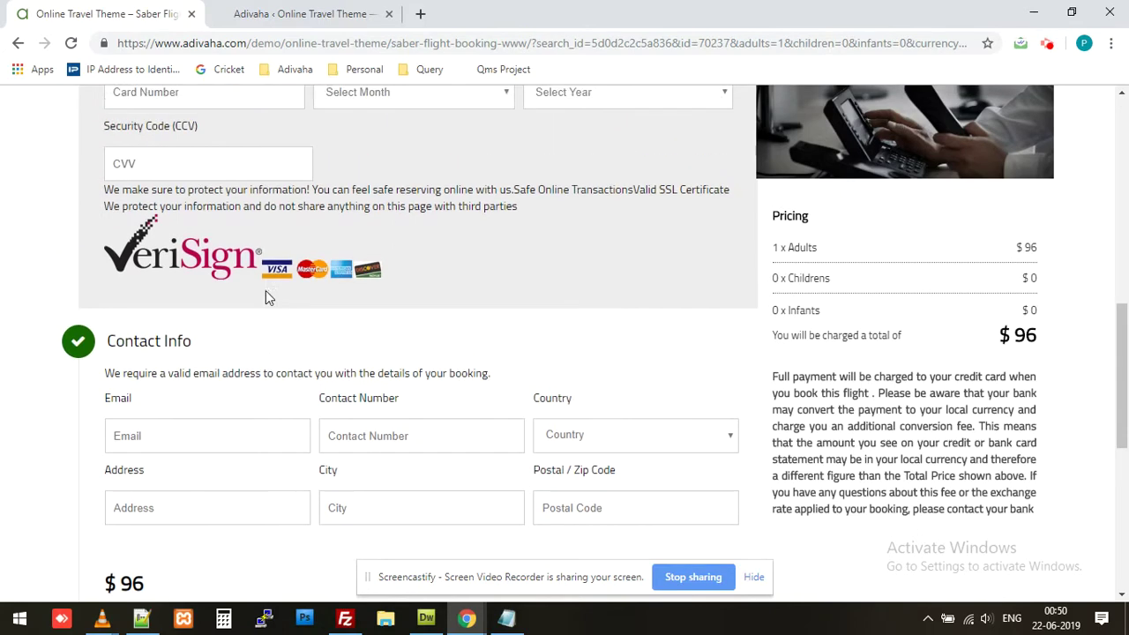
mouse_move(99, 194)
mouse_down()
mouse_move(332, 436)
mouse_move(486, 464)
mouse_move(538, 460)
mouse_move(174, 280)
mouse_move(100, 205)
mouse_up()
click(538, 460)
click(98, 194)
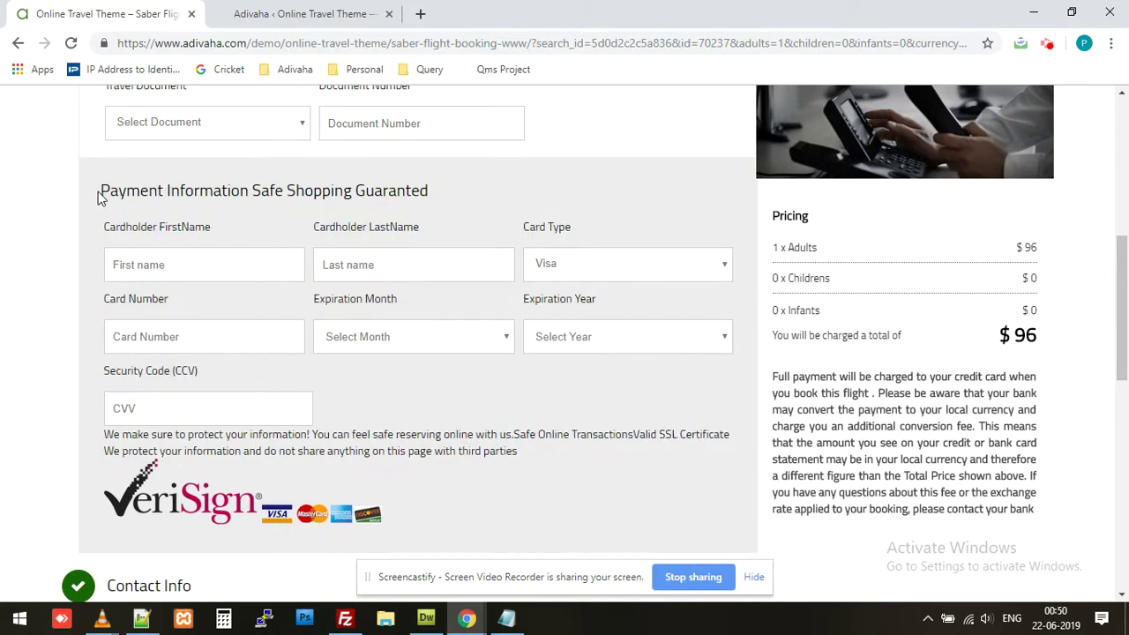
drag(100, 194, 506, 454)
click(504, 457)
scroll(502, 456, up, 4)
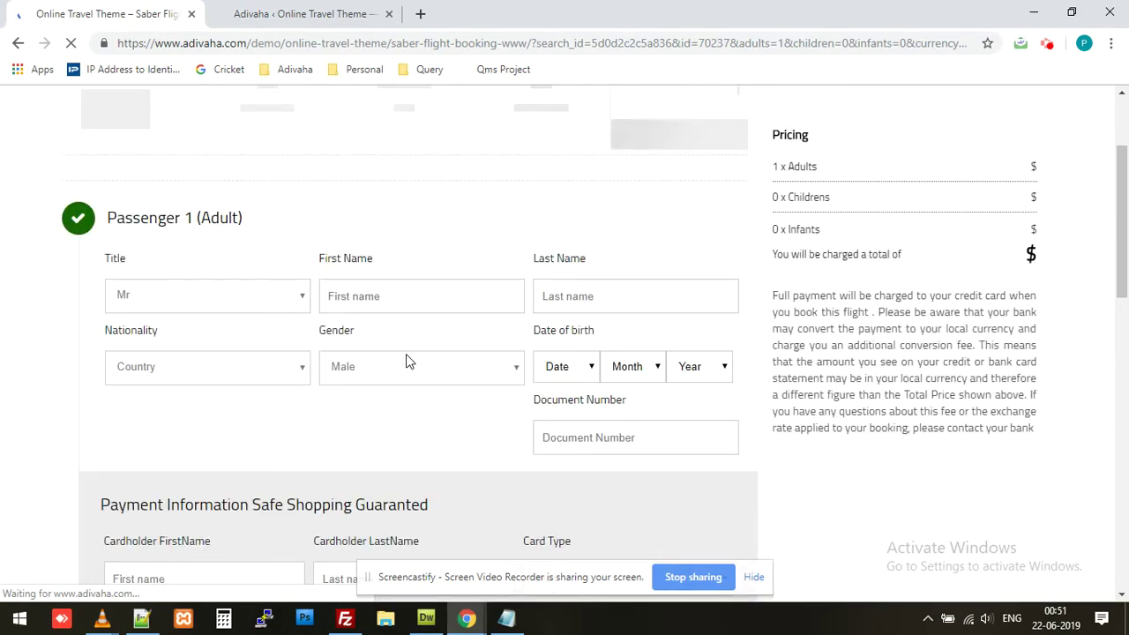
Step: Enter Passenger 1's first and last name and India as nationality
click(420, 382)
key(Tab)
key(Tab)
text(ind)
Step: Set Passenger 1's date of birth to 2 February 1901
key(Tab)
key(Tab)
key(Down)
key(Down)
key(Tab)
key(Down)
key(Down)
key(Tab)
key(Down)
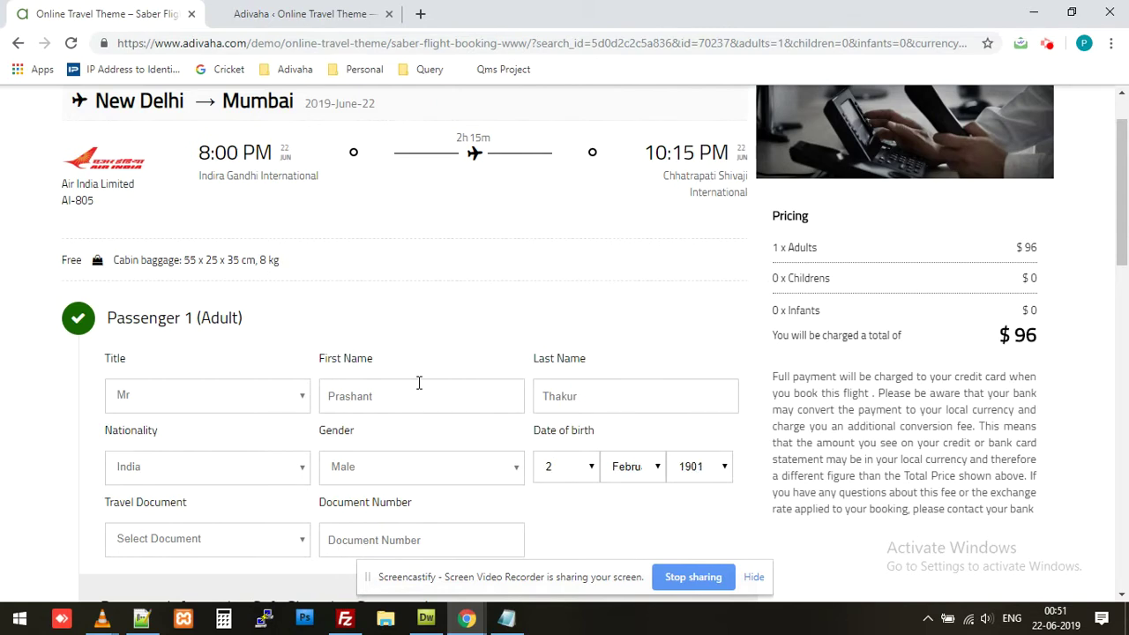
scroll(144, 456, down, 2)
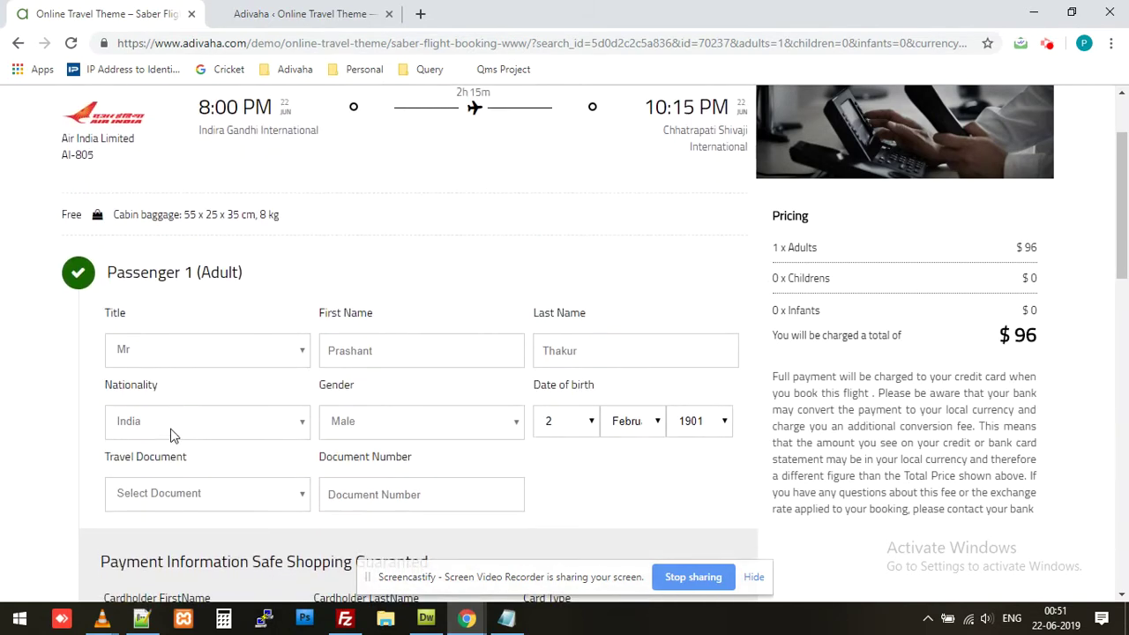
Step: Choose Pan Card as travel document and begin entering the document number
click(199, 434)
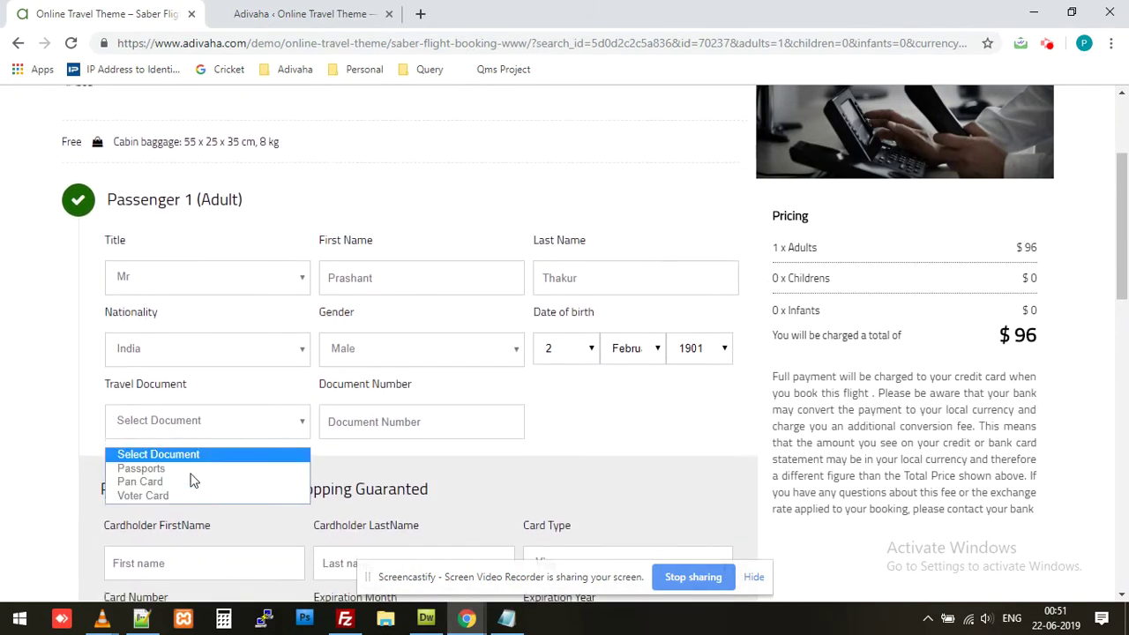
click(267, 478)
click(351, 423)
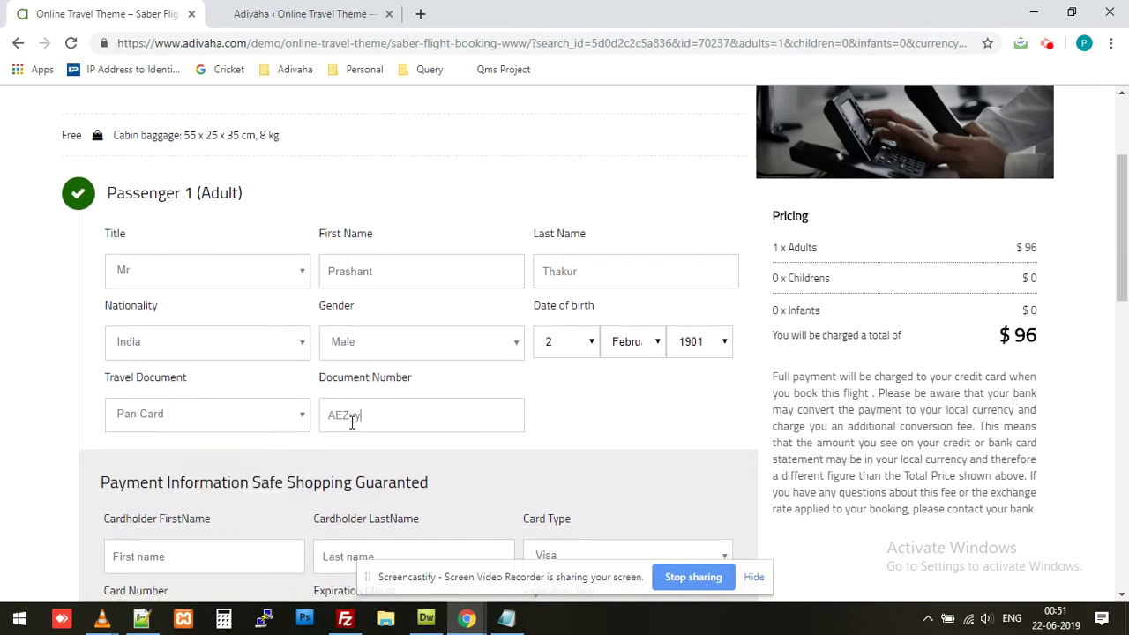
Step: Finish the Pan Card number and enter the cardholder's first and last name
scroll(256, 443, down, 2)
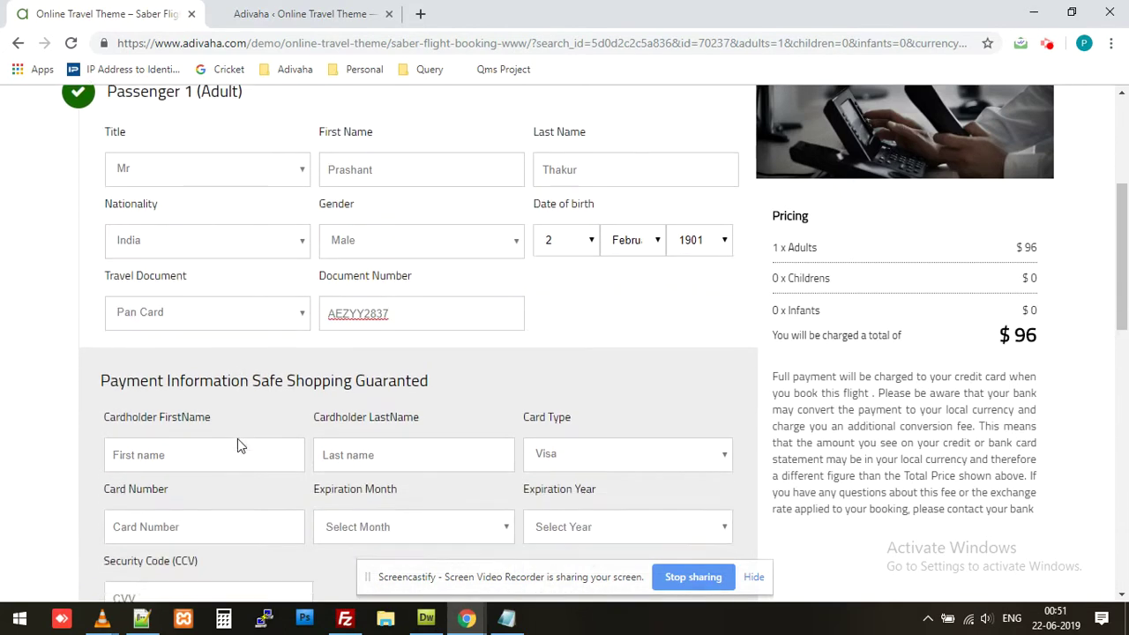
click(211, 379)
key(Tab)
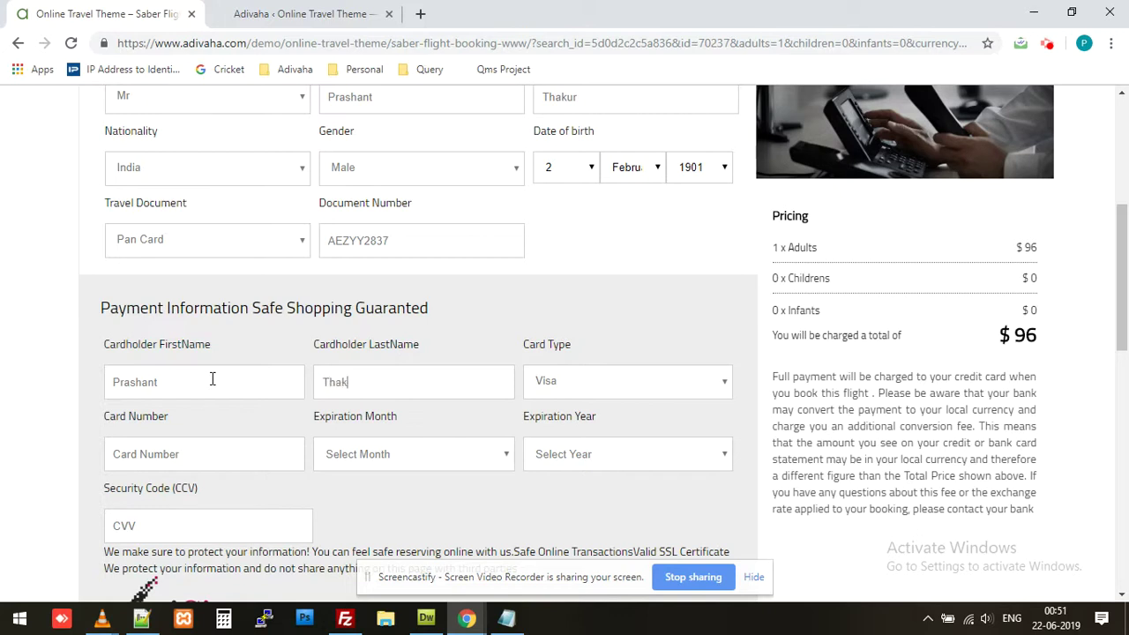
Step: Re-enter the card number and set expiry to 06-June 2020
key(ctrl+a)
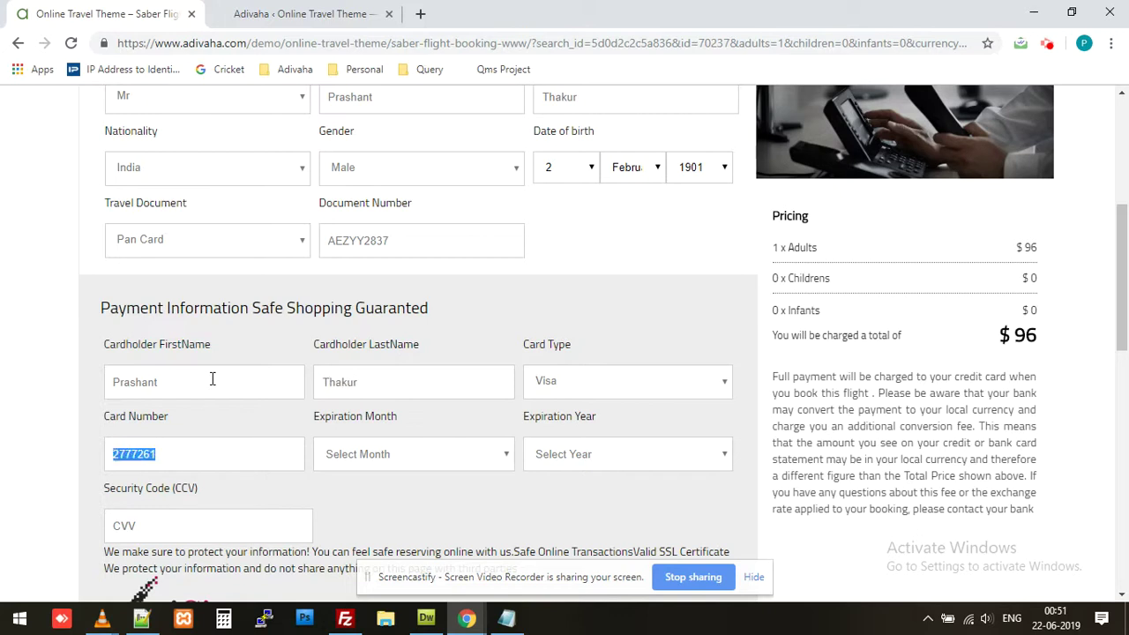
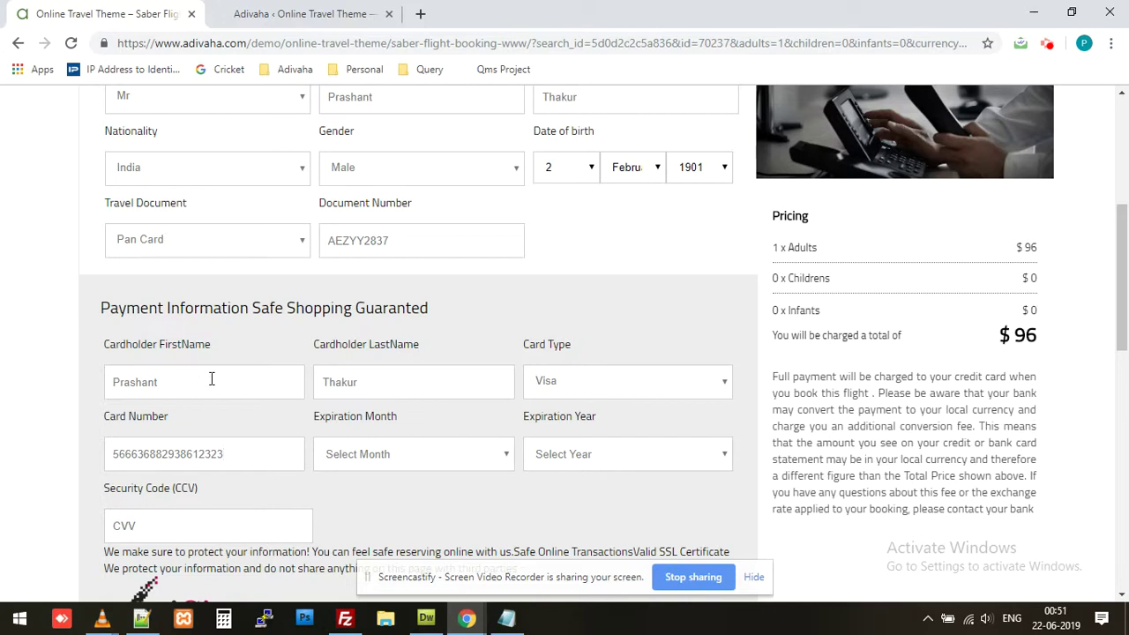
click(441, 460)
click(409, 370)
click(655, 456)
click(641, 511)
Step: Enter the card's security code
scroll(240, 454, down, 1)
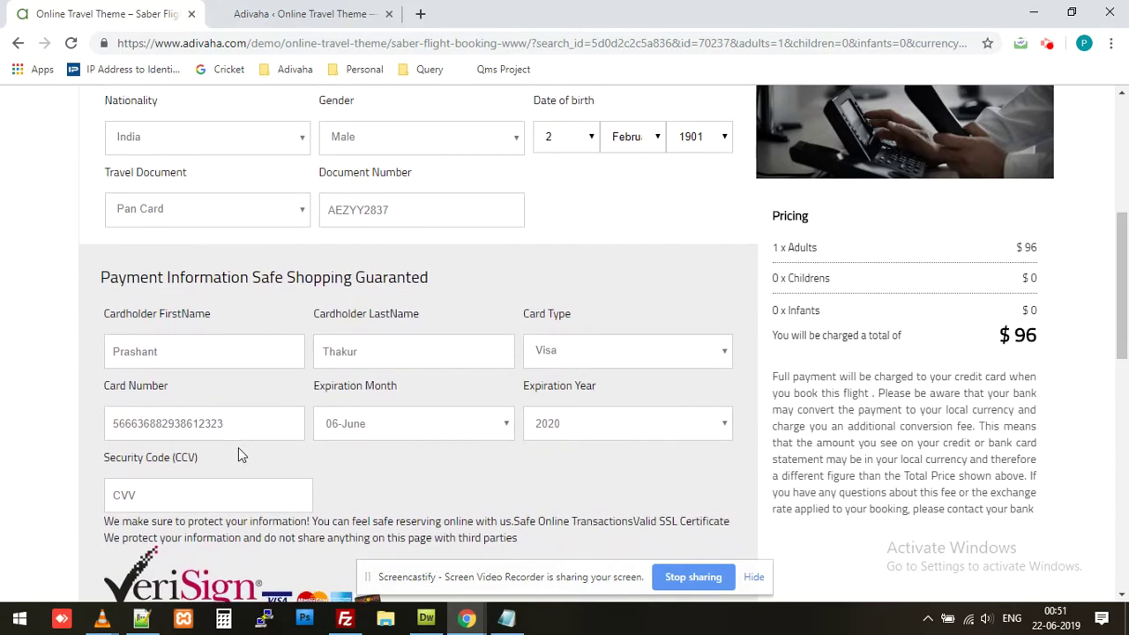
click(217, 499)
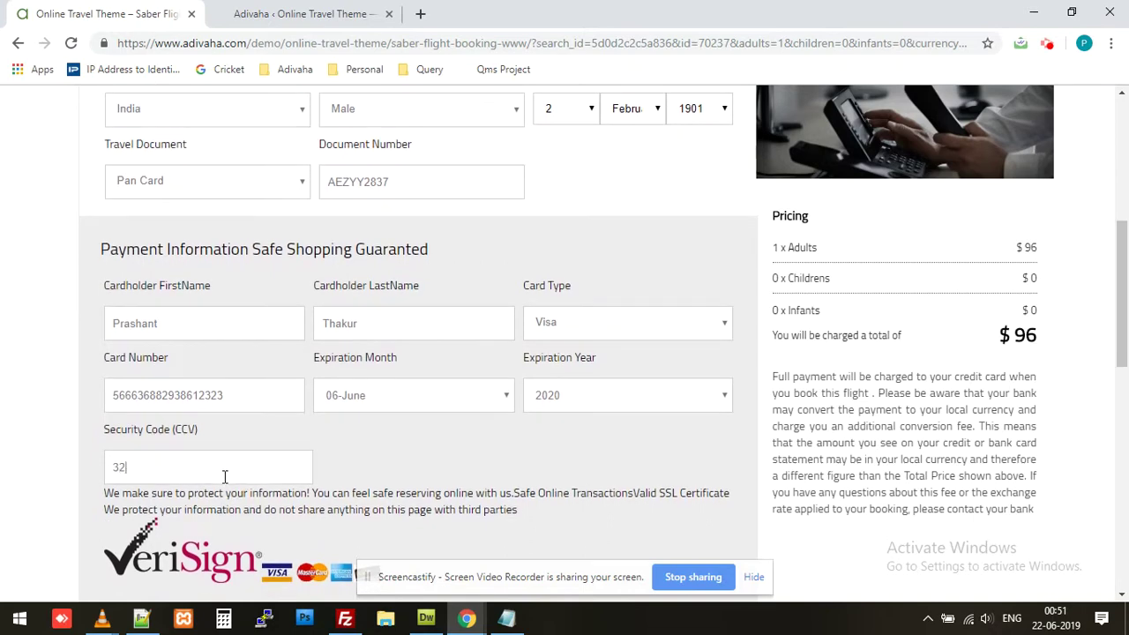
scroll(467, 410, down, 5)
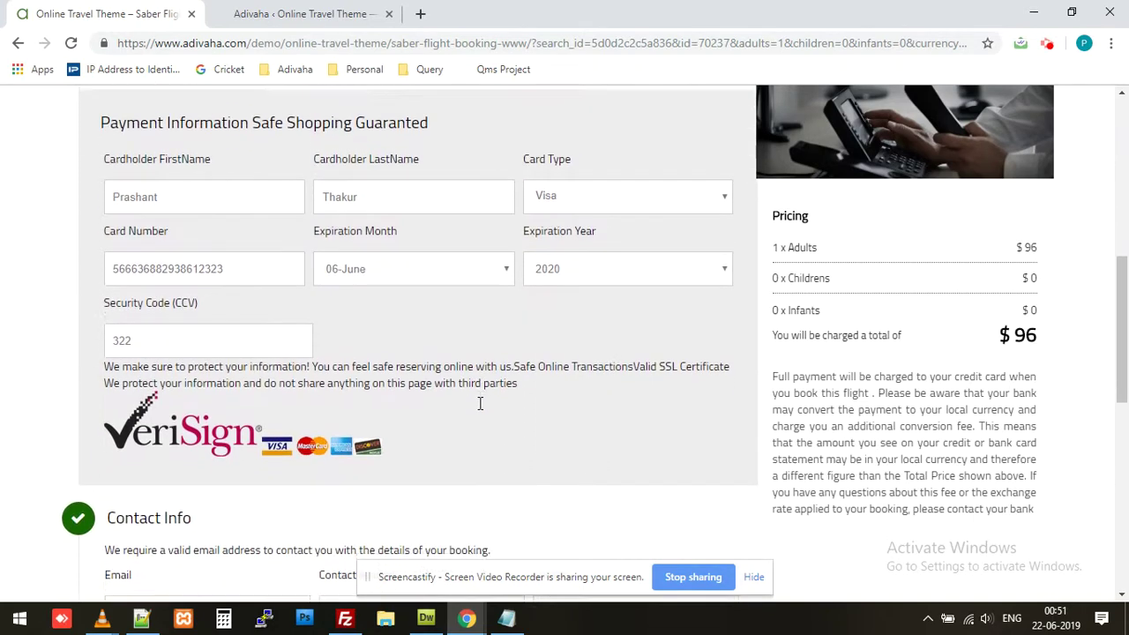
Step: Fill in the contact e-mail address and phone number
scroll(480, 403, down, 2)
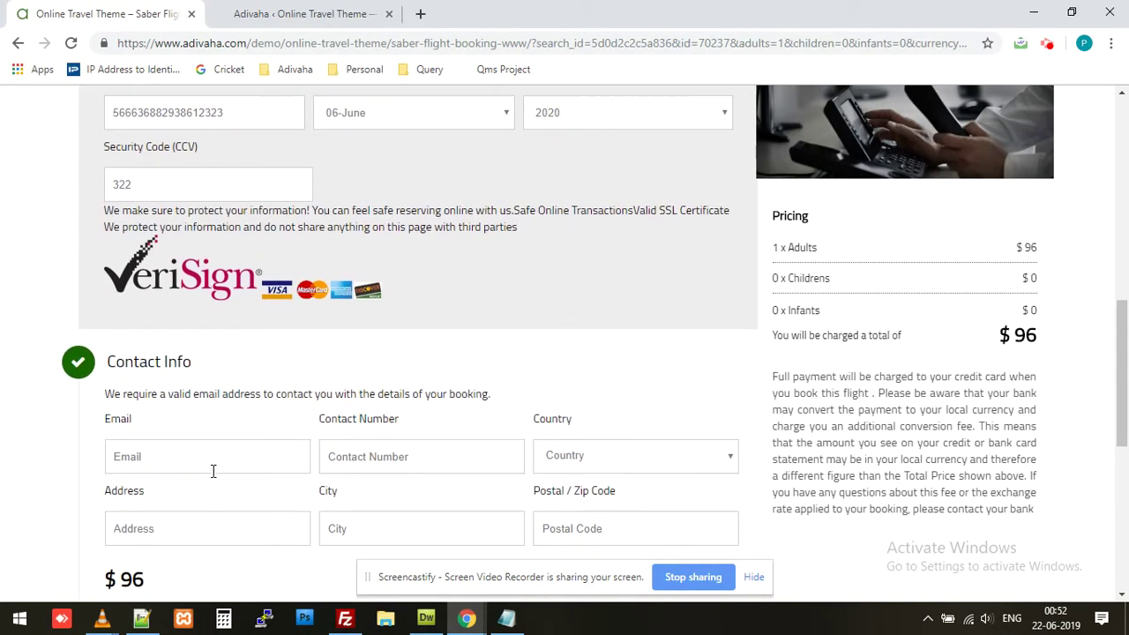
click(202, 450)
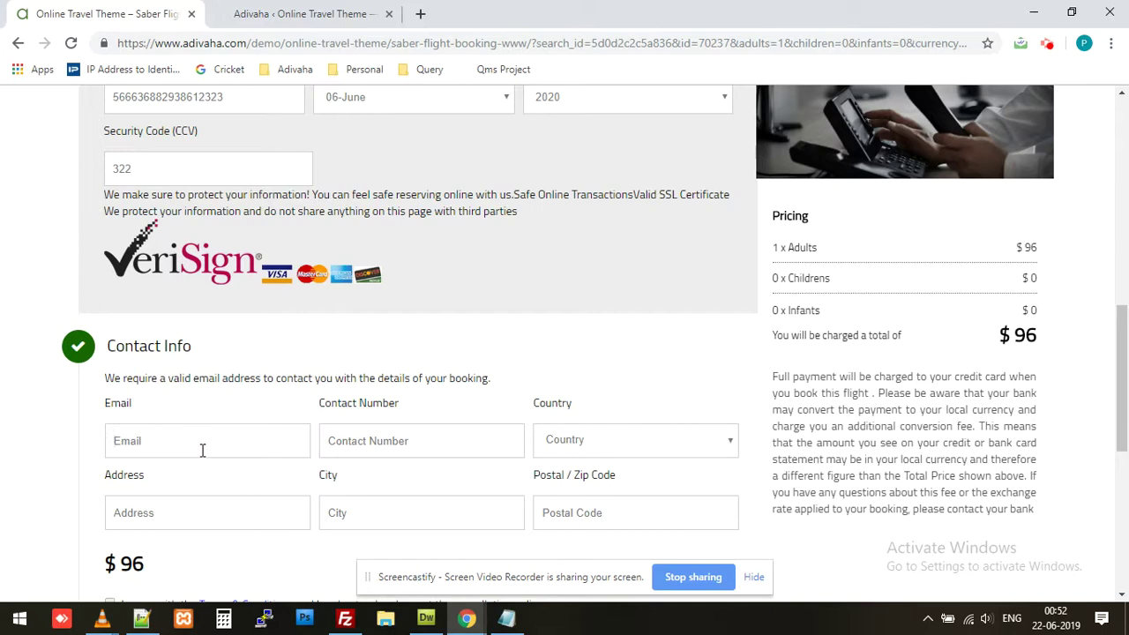
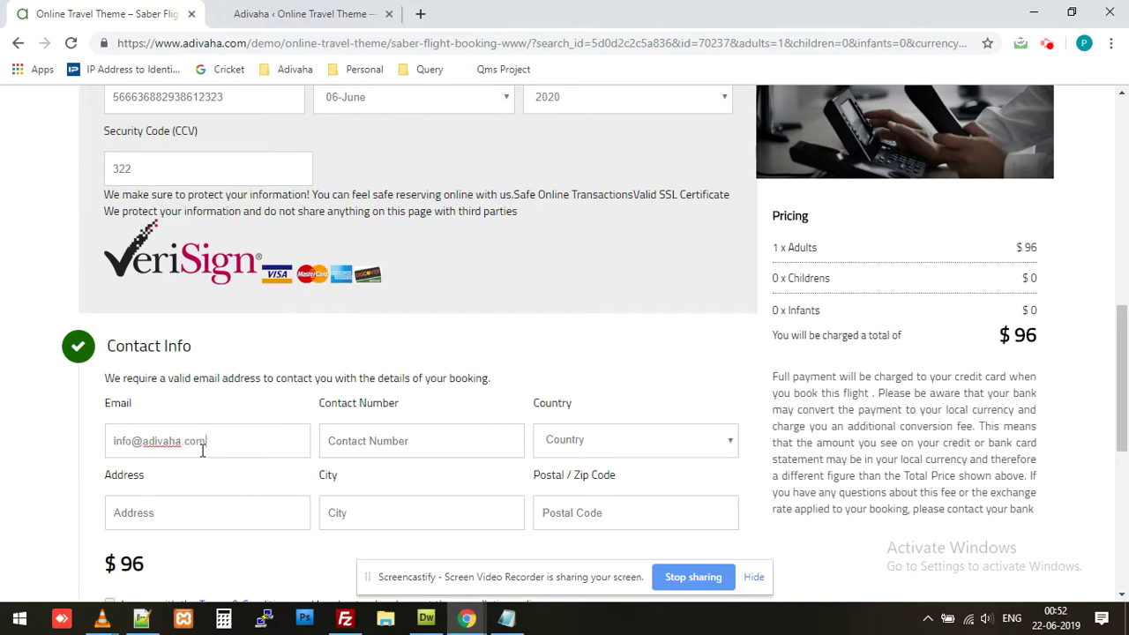
key(Tab)
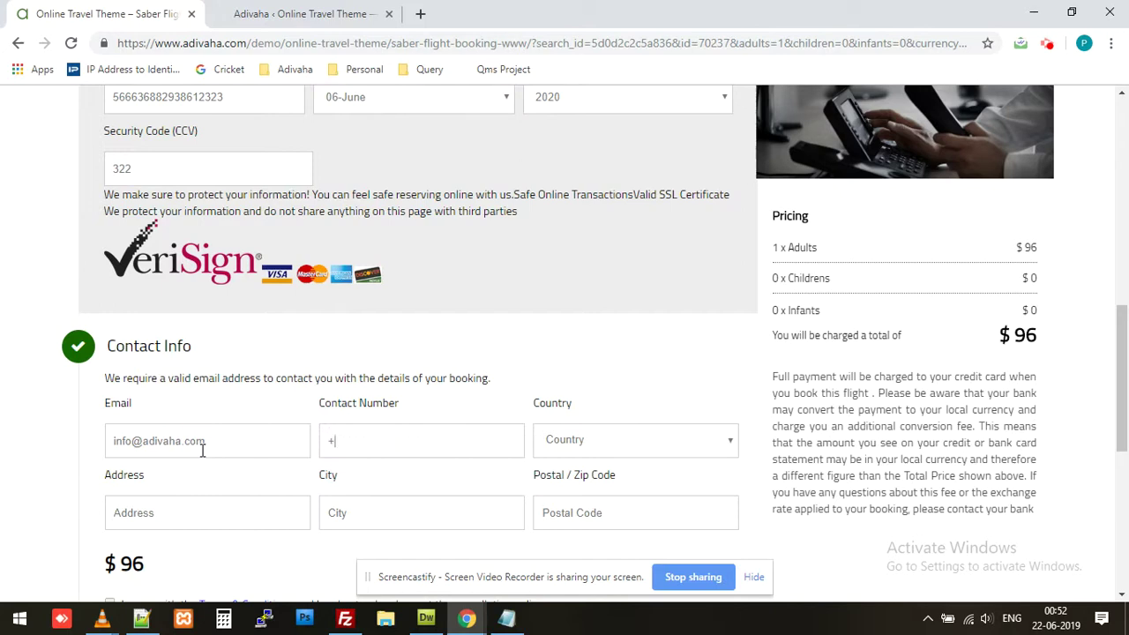
Step: Enter country India, street address, city and postal code, then accept the terms
key(Tab)
text(india)
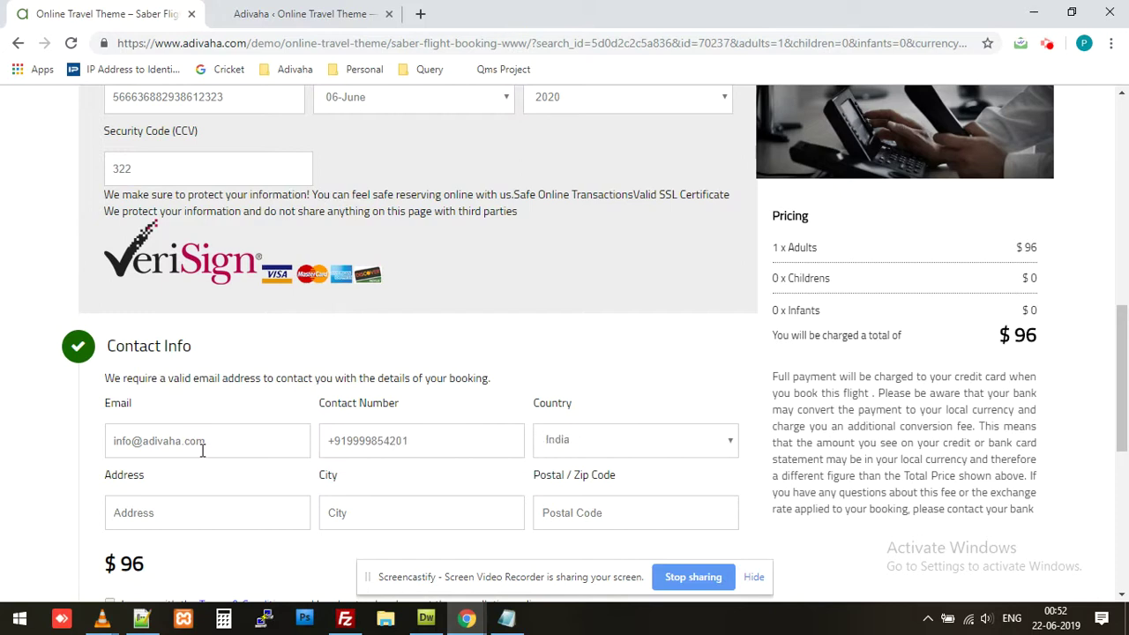
key(Tab)
key(Tab)
text(New Delhi)
key(Tab)
text(110065)
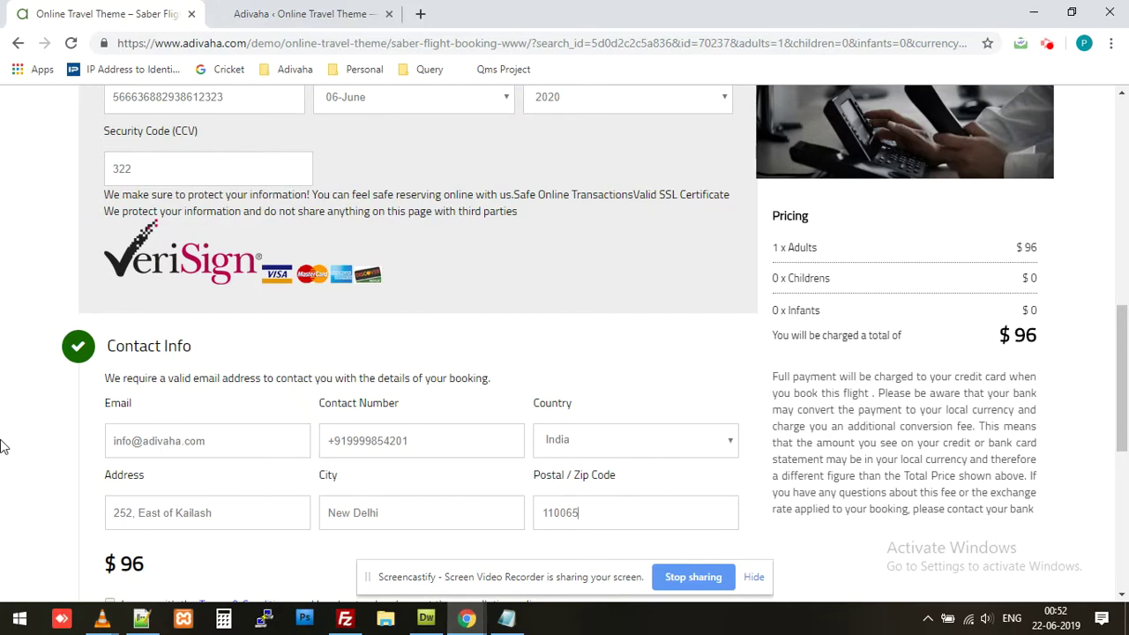
scroll(27, 476, down, 2)
click(110, 481)
Step: Confirm the booking and select the PNR on the Booking Detail page
click(196, 527)
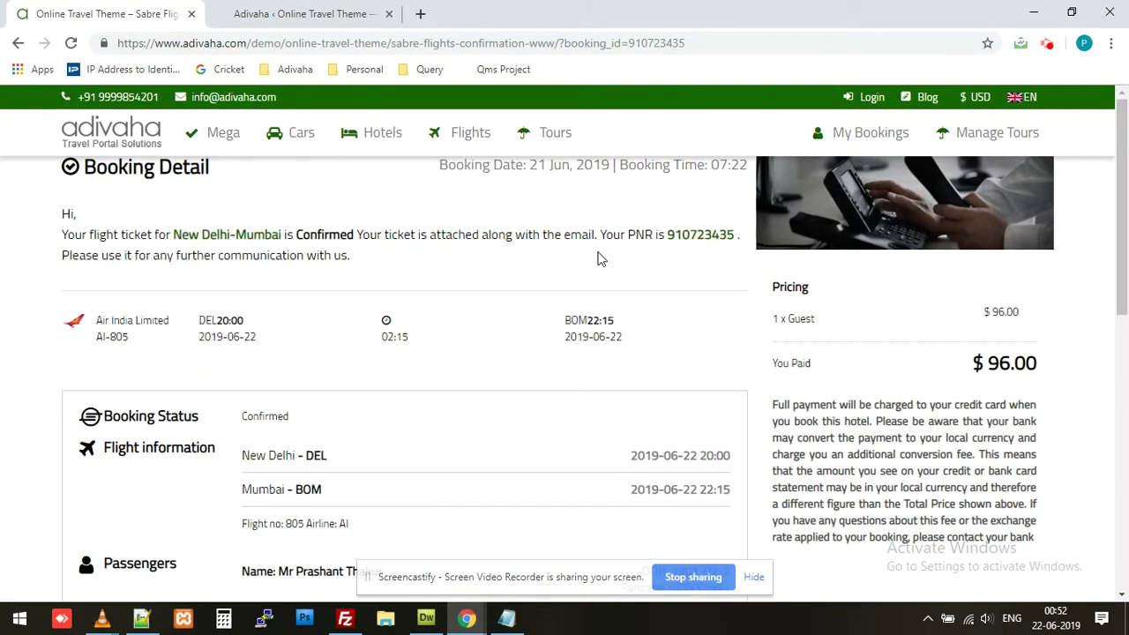
click(632, 236)
drag(633, 236, 734, 235)
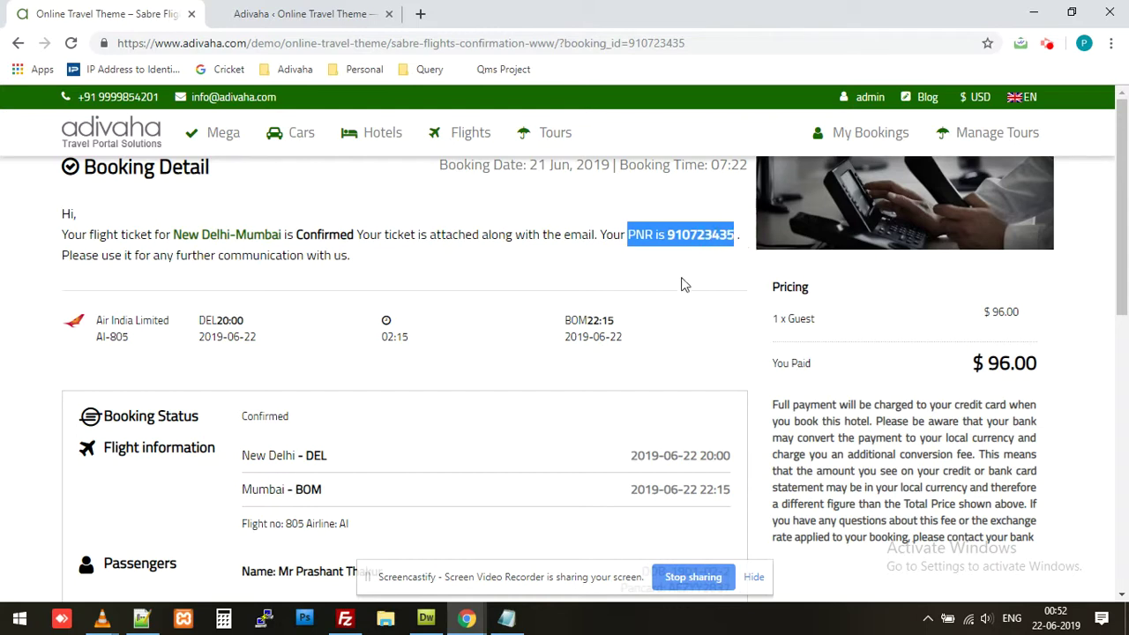
scroll(676, 285, down, 1)
scroll(409, 325, down, 1)
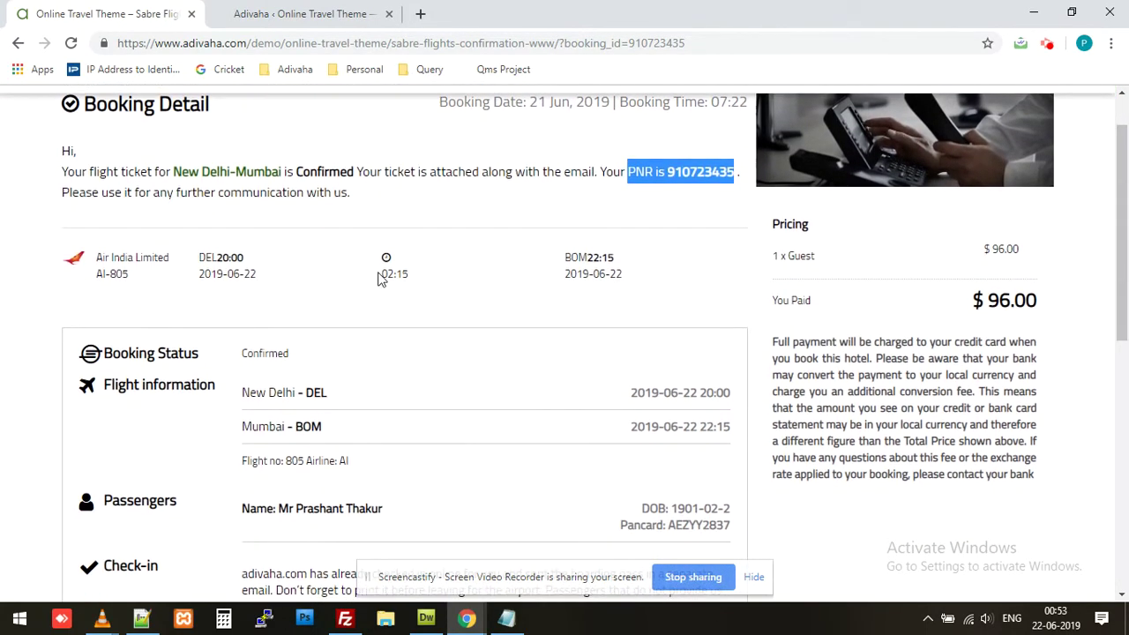
scroll(530, 297, up, 1)
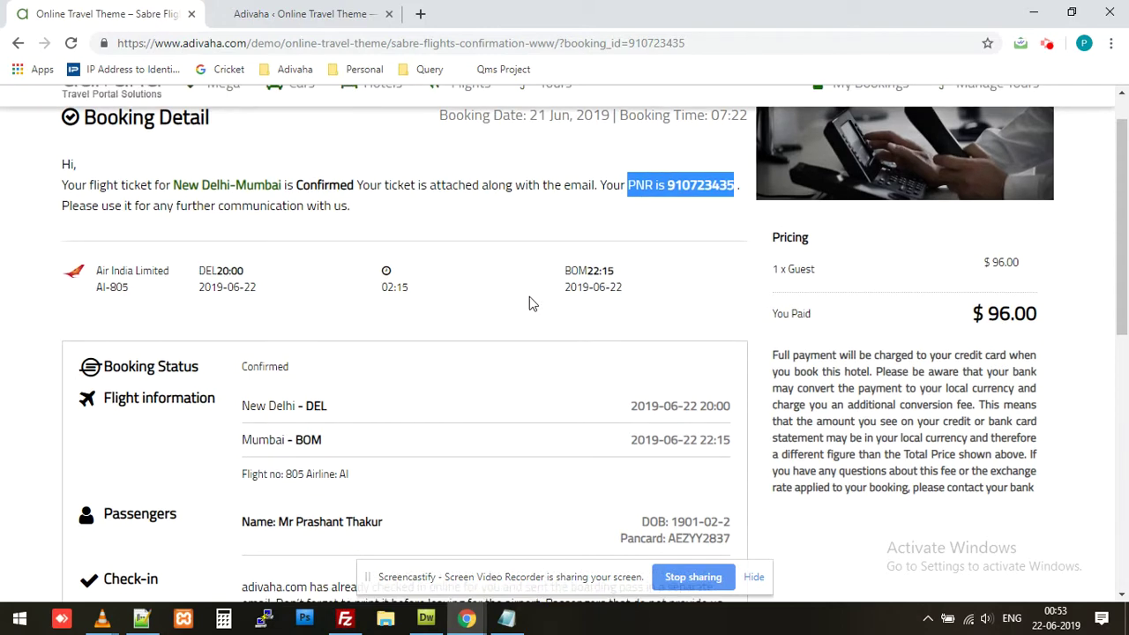